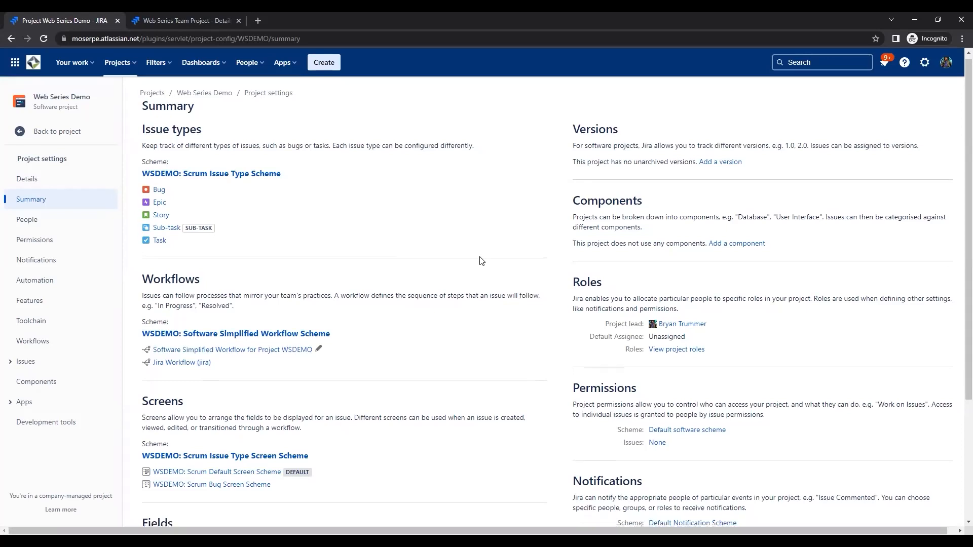
Review the Web Series Demo project's settings summary and compare it with the Web Series Team Project's settings
scroll(481, 260, down, 1)
scroll(481, 260, down, 1)
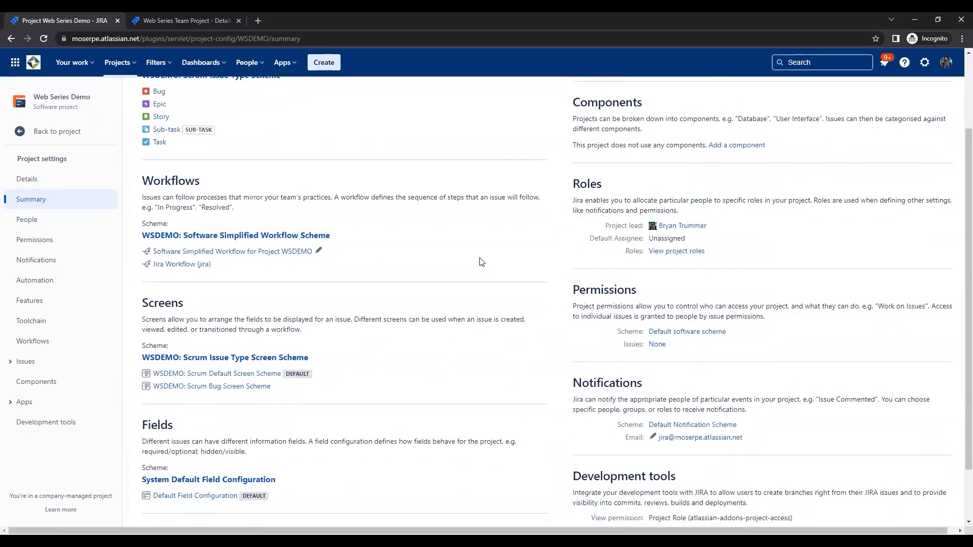
click(188, 19)
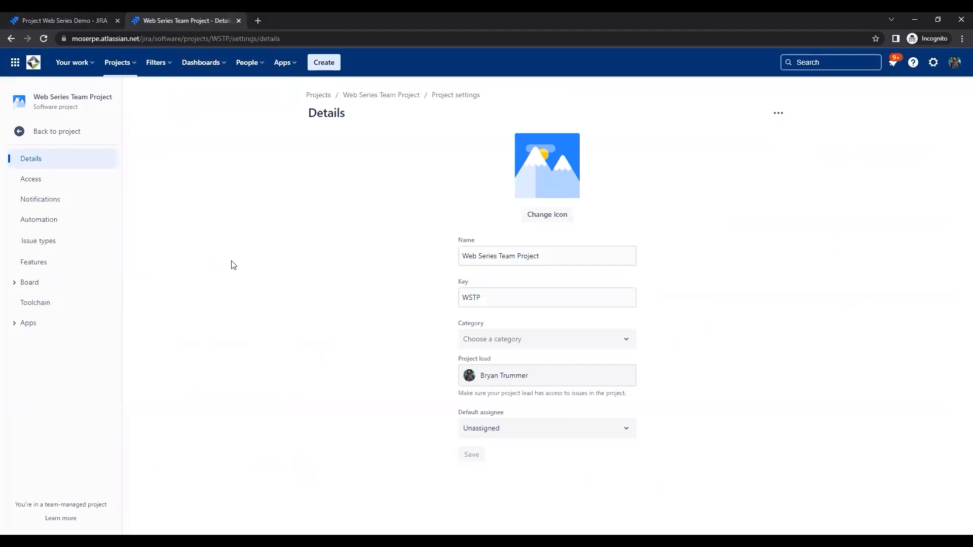
click(50, 19)
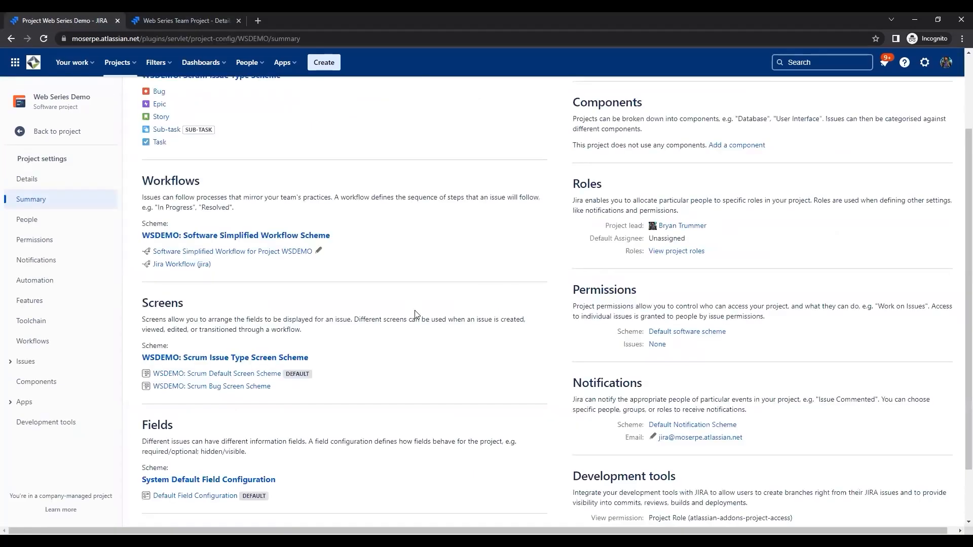
scroll(414, 314, up, 1)
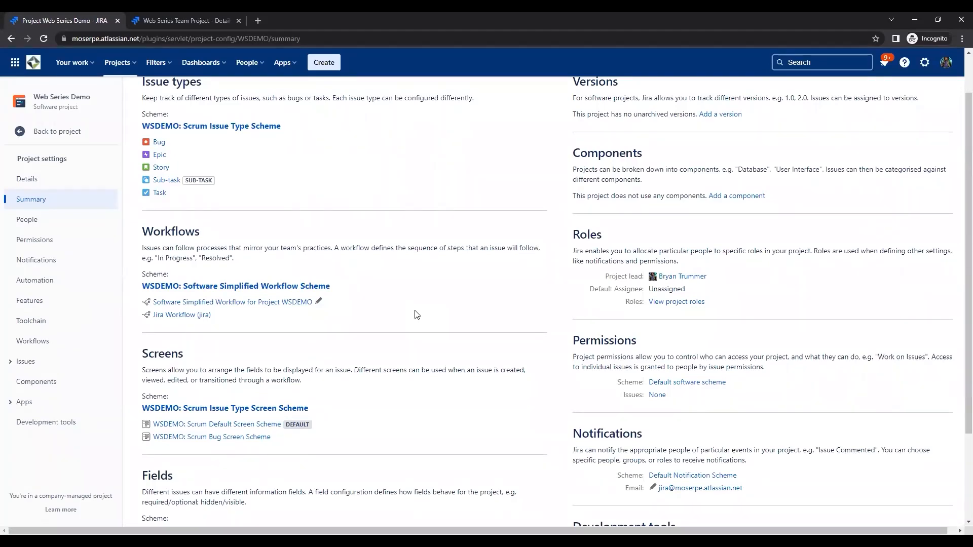
scroll(416, 314, down, 1)
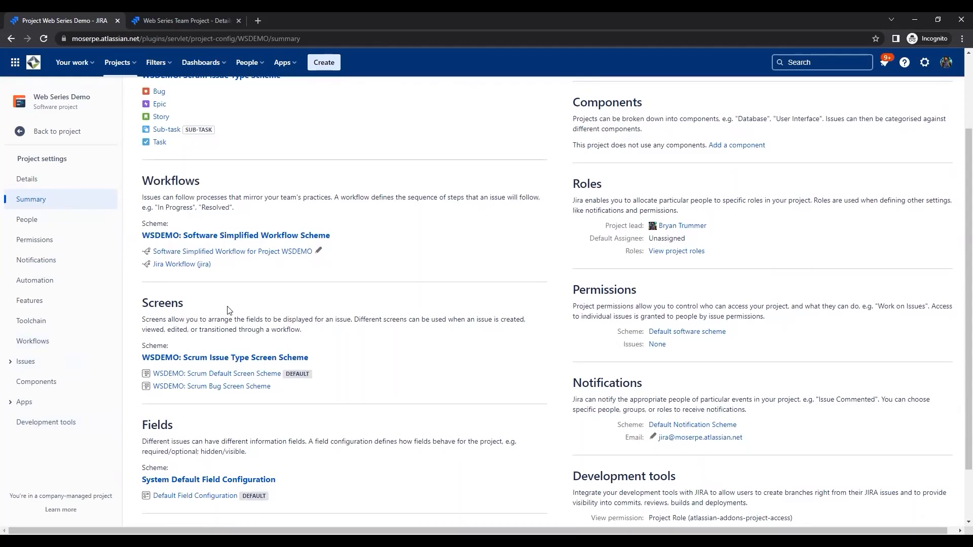
Open the WSDEMO: Scrum Issue Type Screen Scheme separately and expand the WSDEMO: Scrum Default Screen Scheme
right_click(229, 363)
click(267, 366)
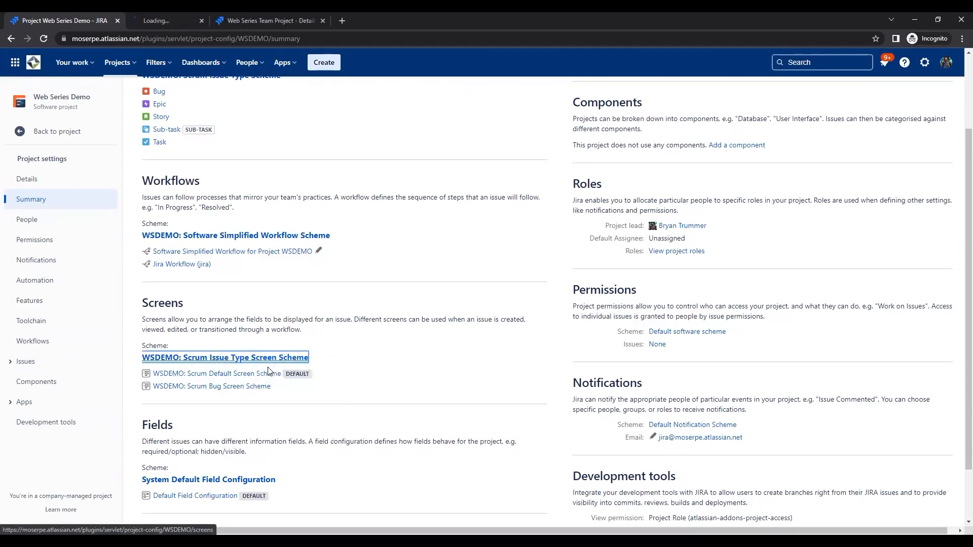
key(ctrl+Tab)
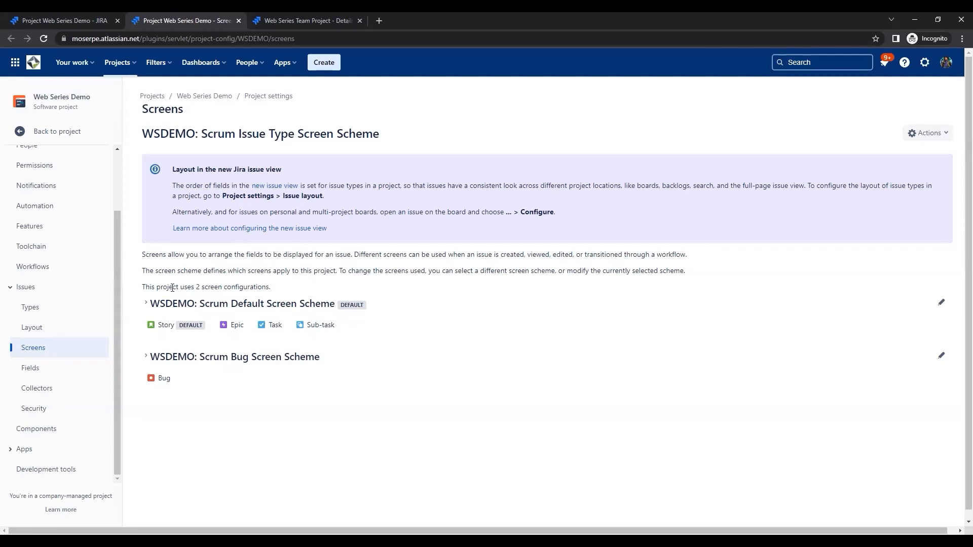
click(144, 304)
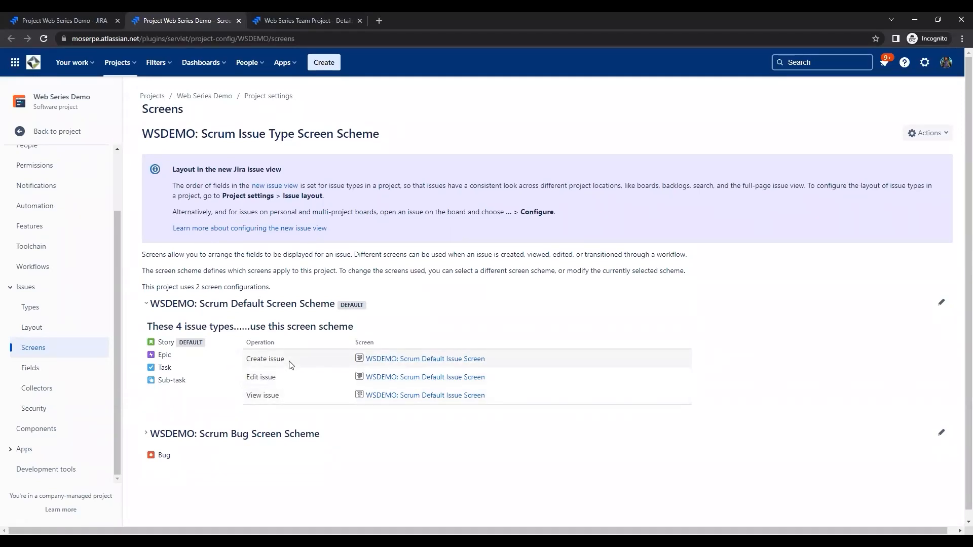
Open a new issue form for the Web Series Demo project and review the fields offered for a Story
click(330, 64)
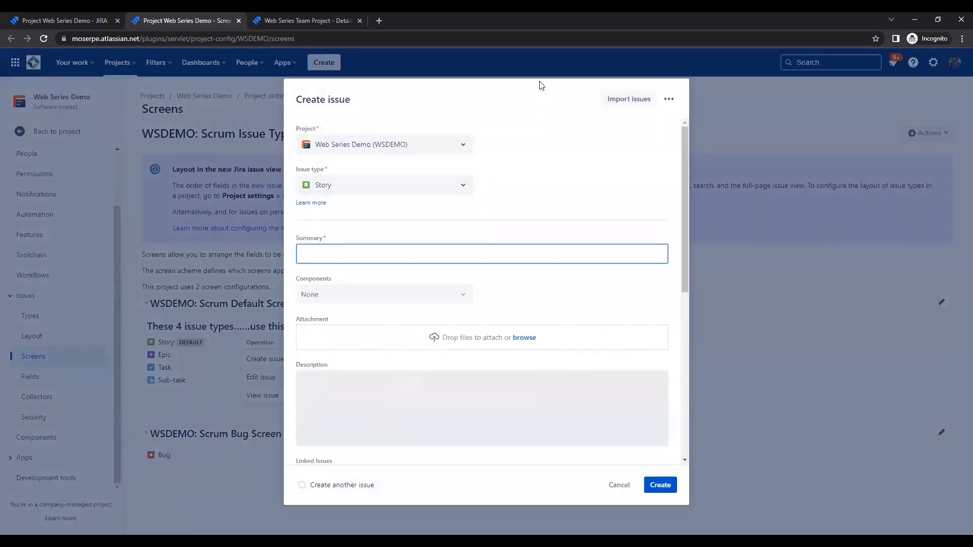
scroll(576, 278, down, 1)
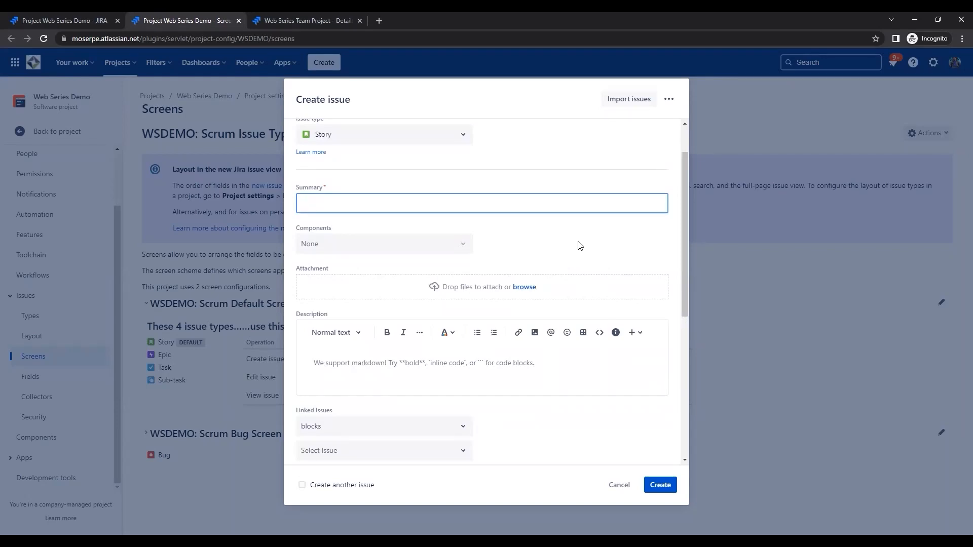
scroll(578, 243, down, 2)
scroll(577, 244, up, 3)
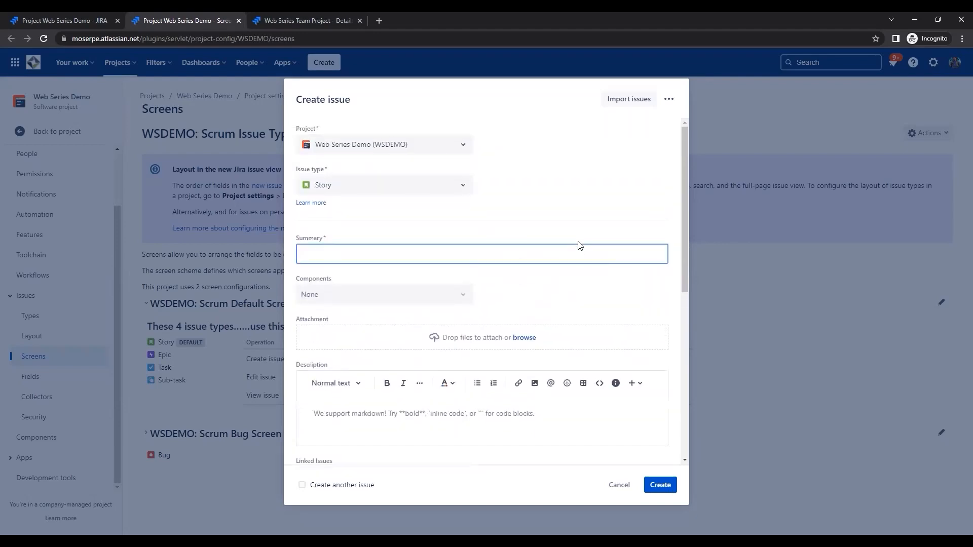
Switch the new issue's type to Bug, review its fields, and discard the form
click(353, 193)
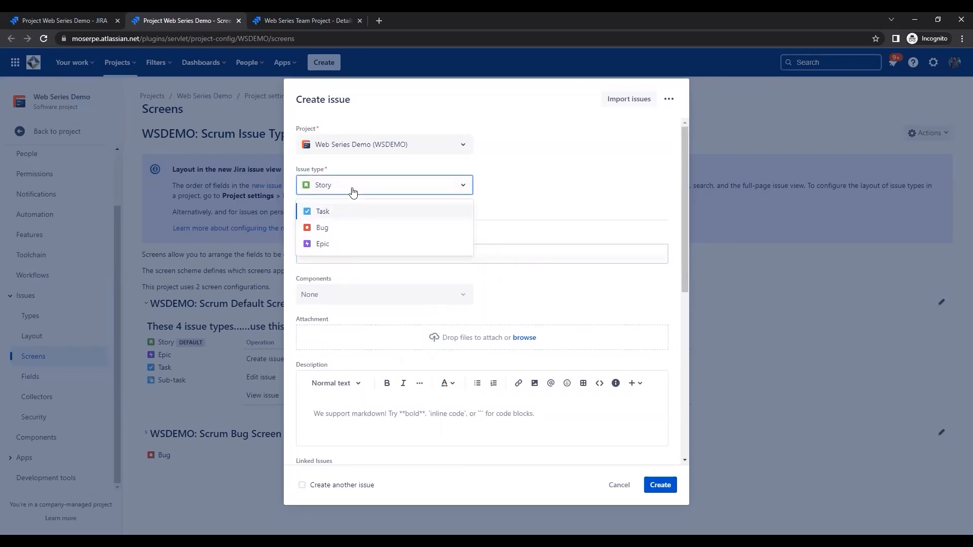
click(324, 229)
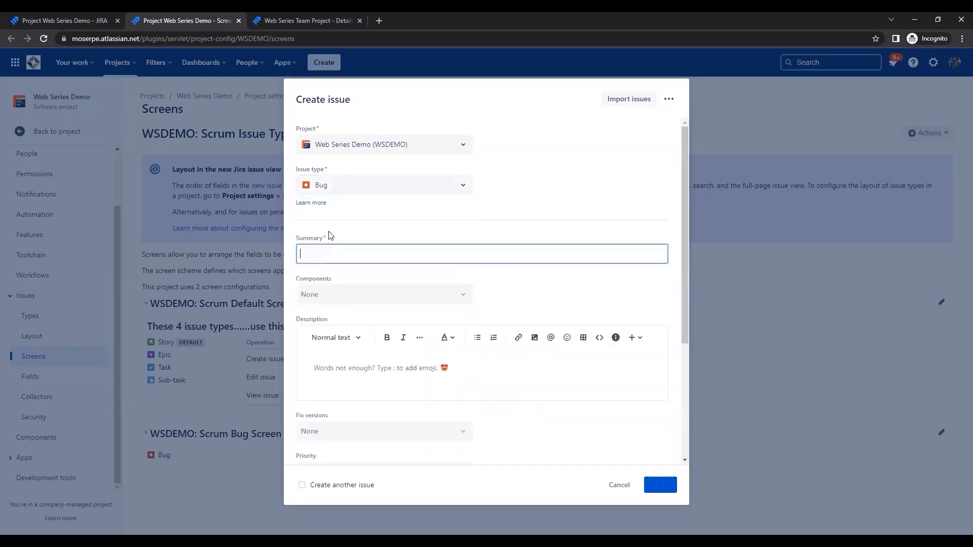
scroll(596, 319, down, 3)
scroll(596, 318, down, 6)
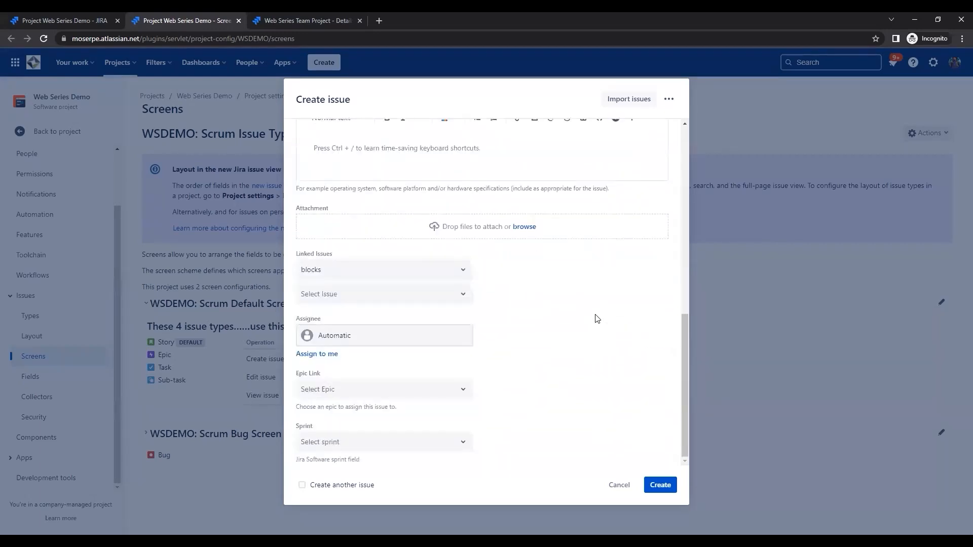
scroll(596, 319, up, 9)
click(619, 485)
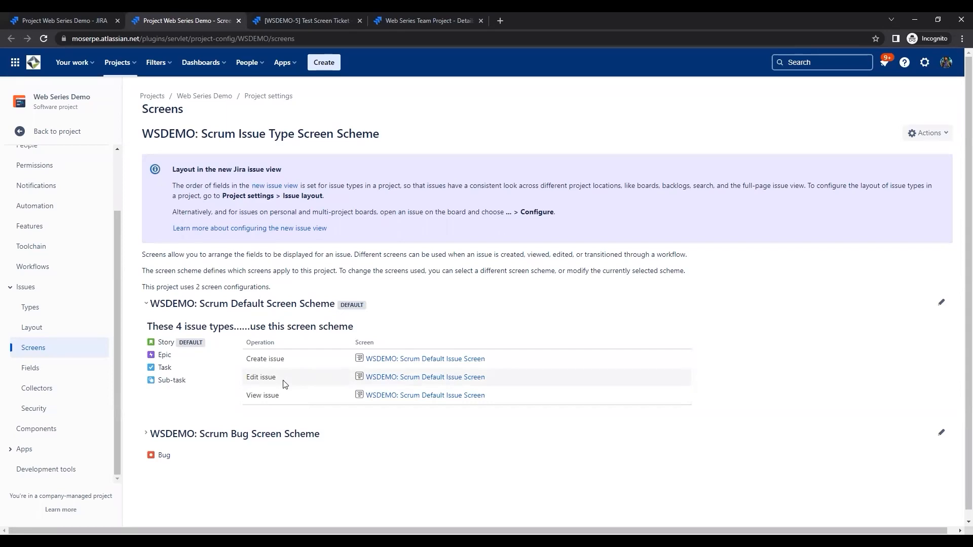
Set the Story Points of the Test Screen Ticket issue to 5 among its additional fields
click(305, 19)
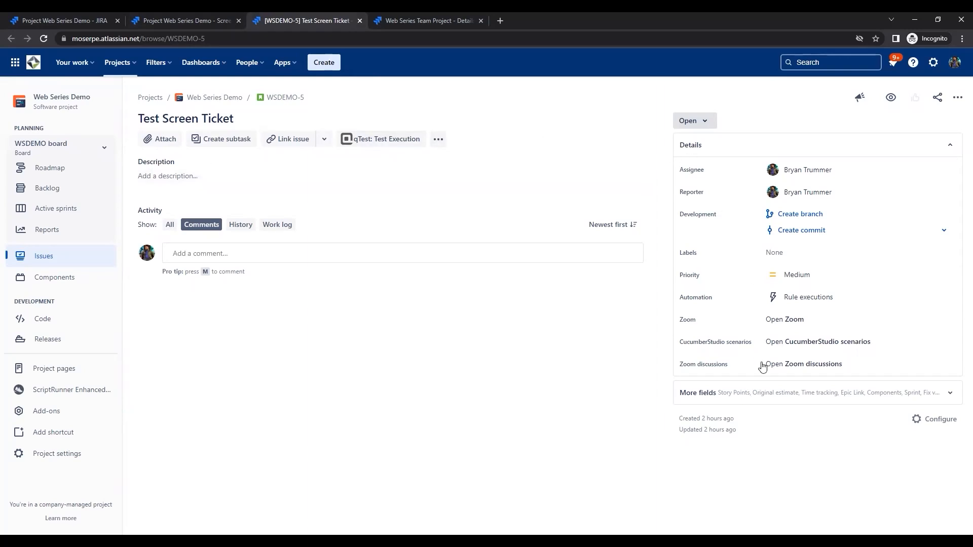
click(949, 395)
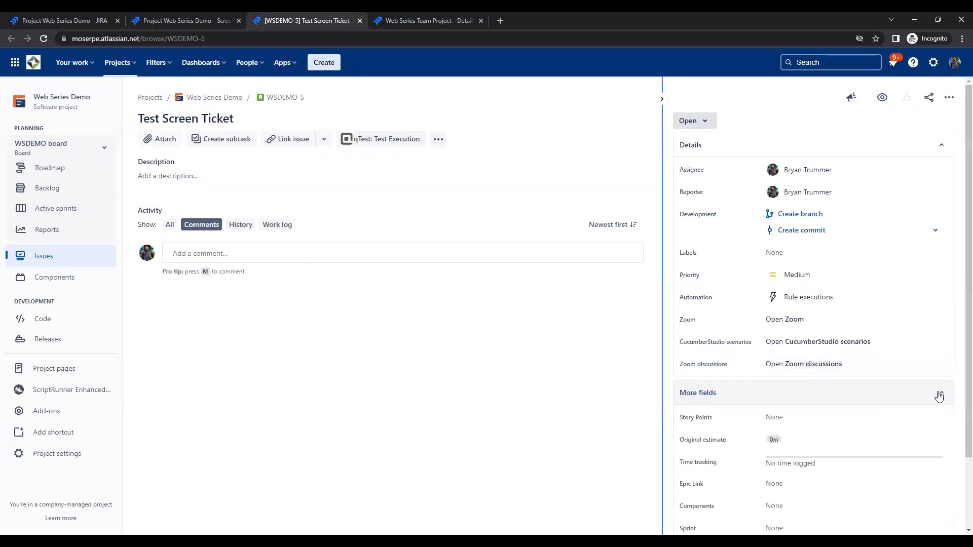
scroll(890, 420, down, 2)
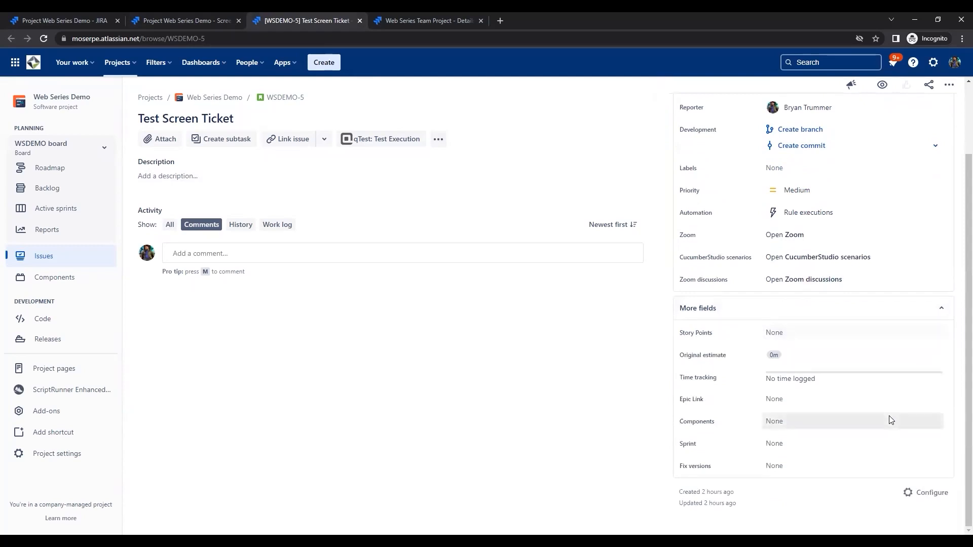
click(806, 334)
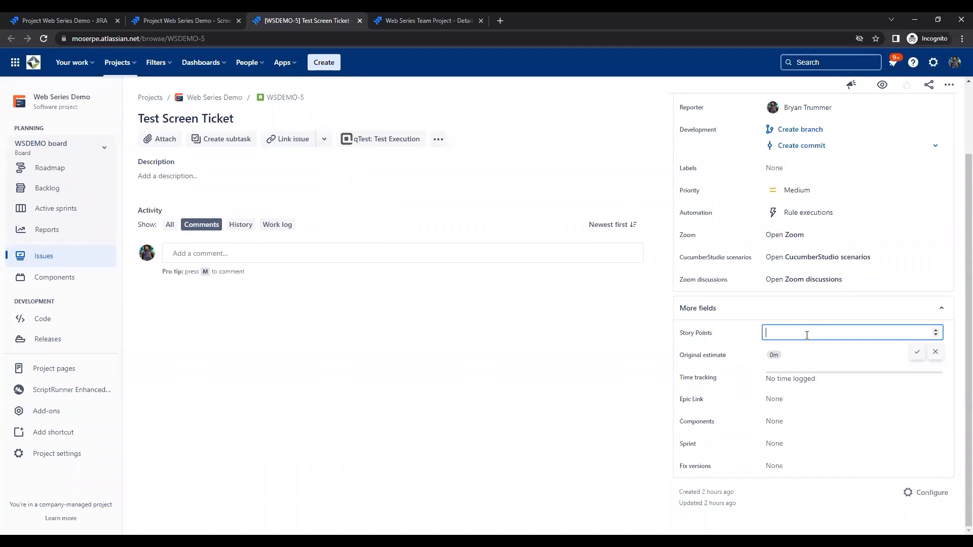
text(5)
click(620, 376)
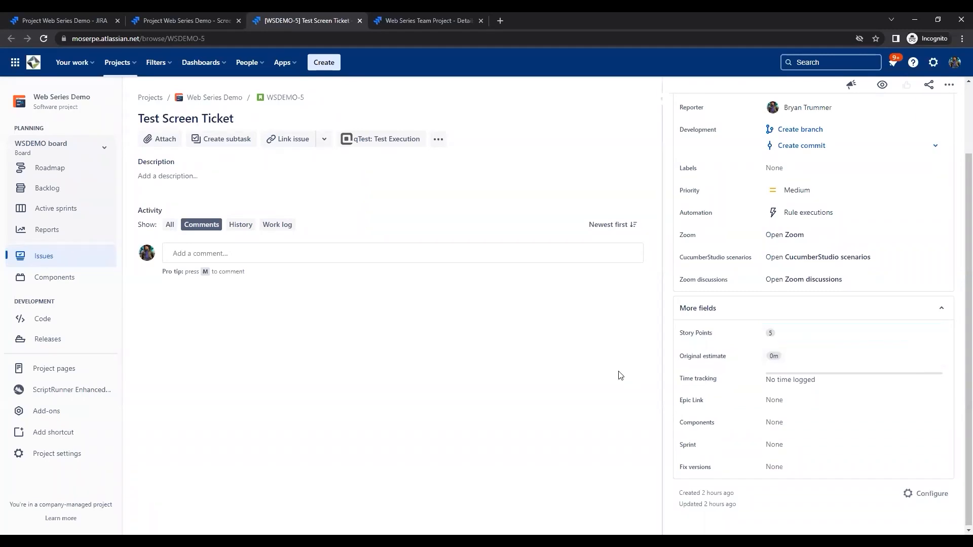
Open the WSDEMO: Scrum Default Issue Screen assigned to the Edit issue operation and review its field list
click(204, 15)
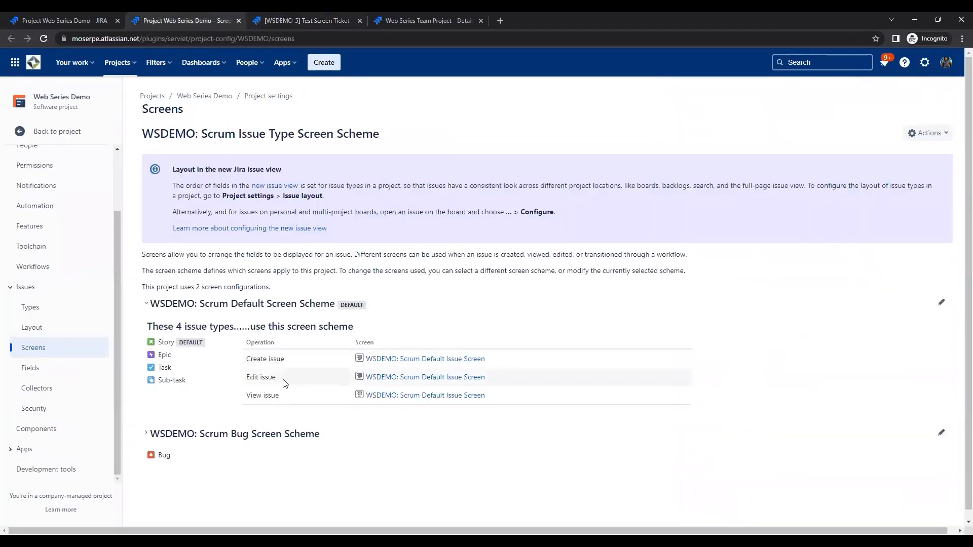
click(313, 18)
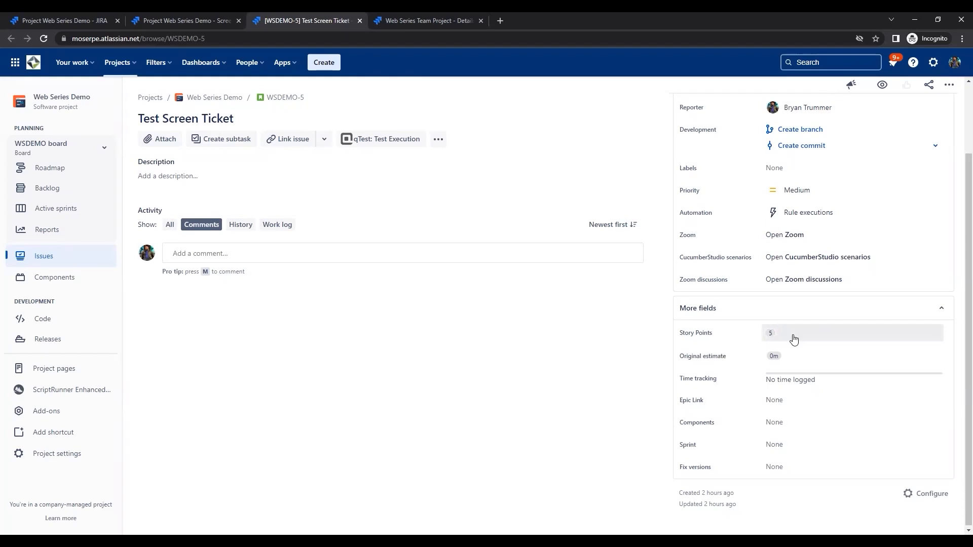
click(211, 13)
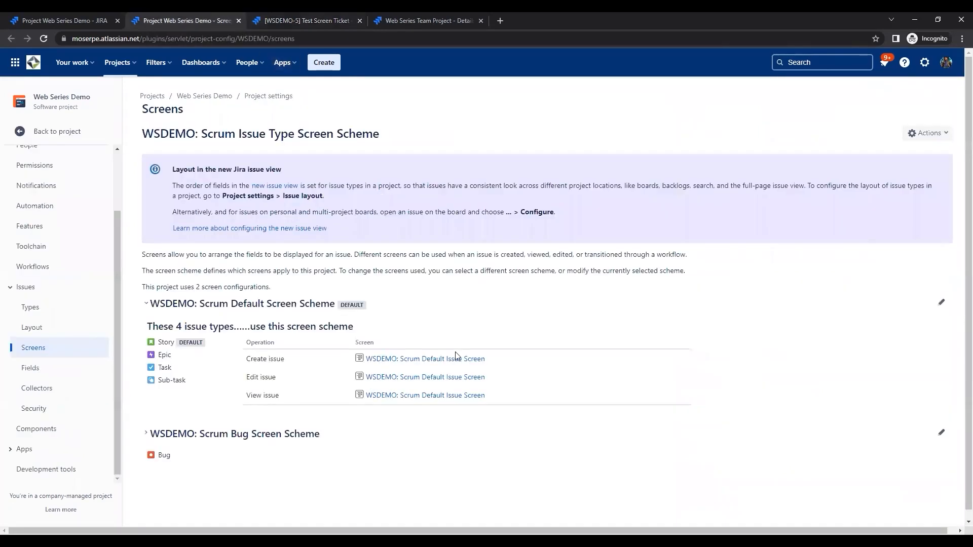
click(405, 380)
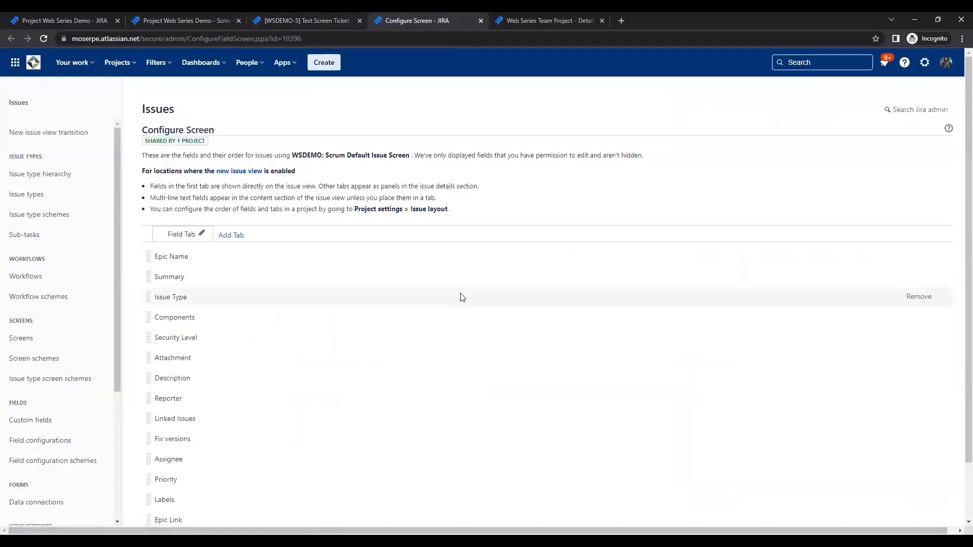
scroll(465, 296, down, 2)
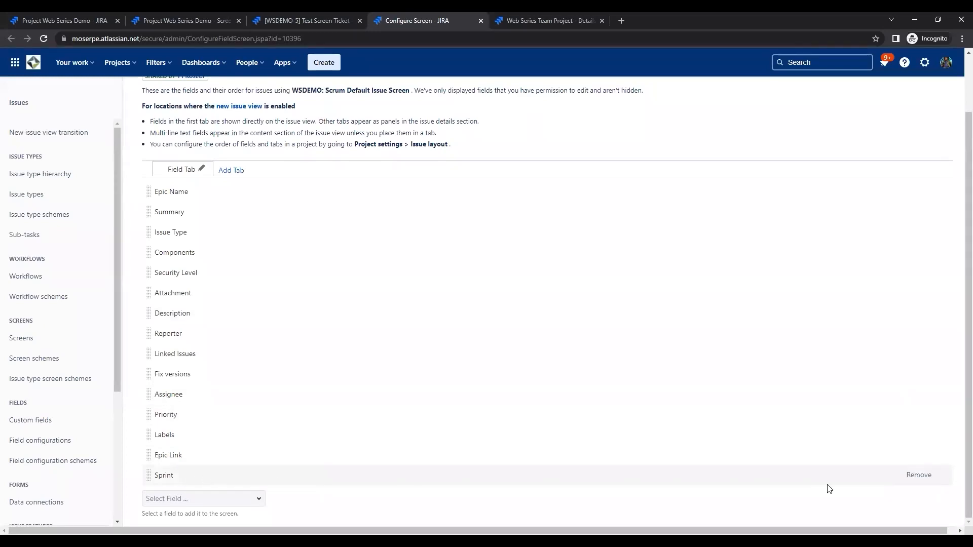
Remove the Sprint field from the default issue screen and reload the Test Screen Ticket issue to check its fields
click(917, 478)
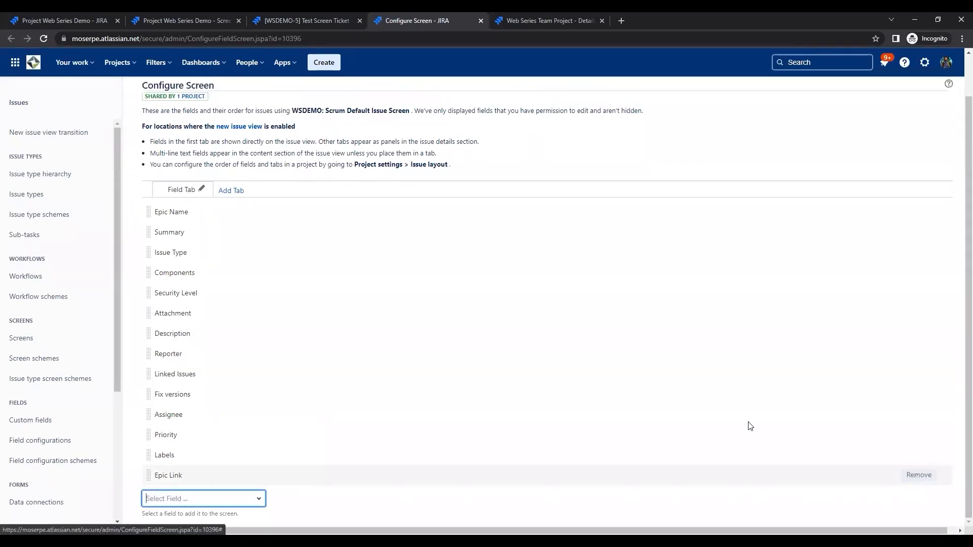
click(299, 15)
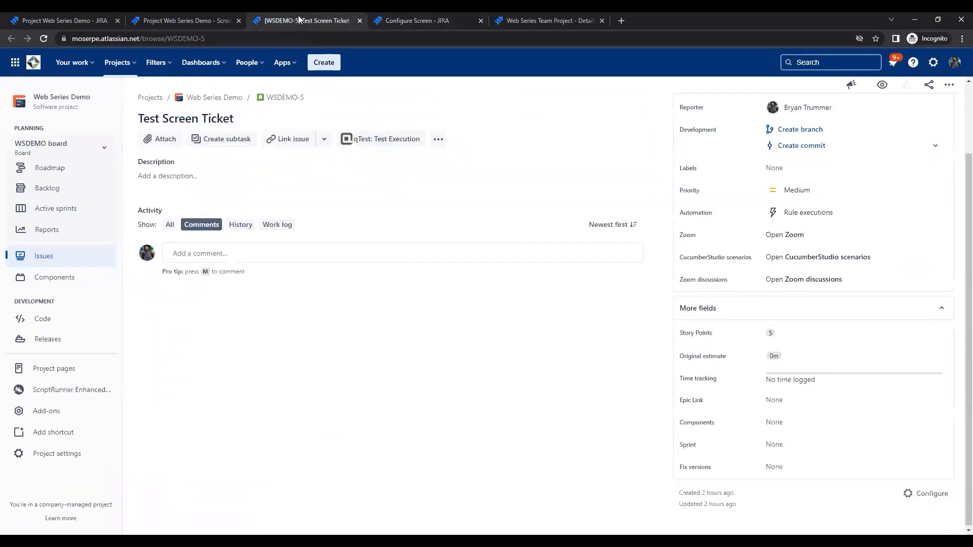
click(45, 34)
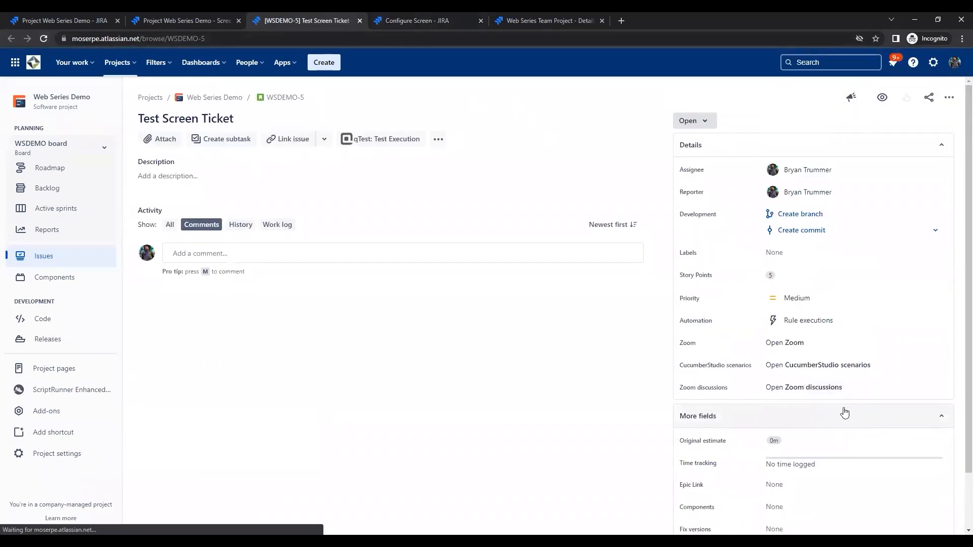
Add the Sprint field back to the WSDEMO: Scrum Default Issue Screen
click(439, 18)
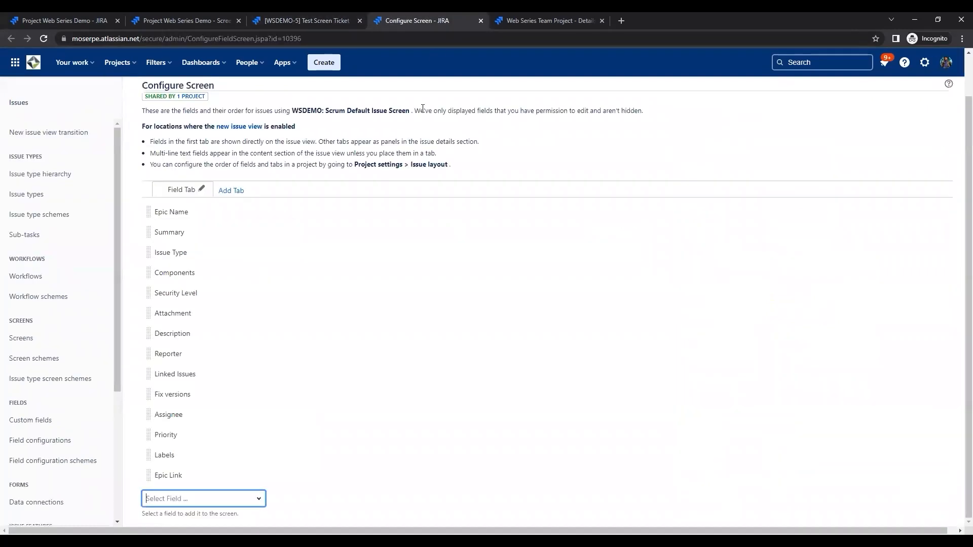
text(sprint)
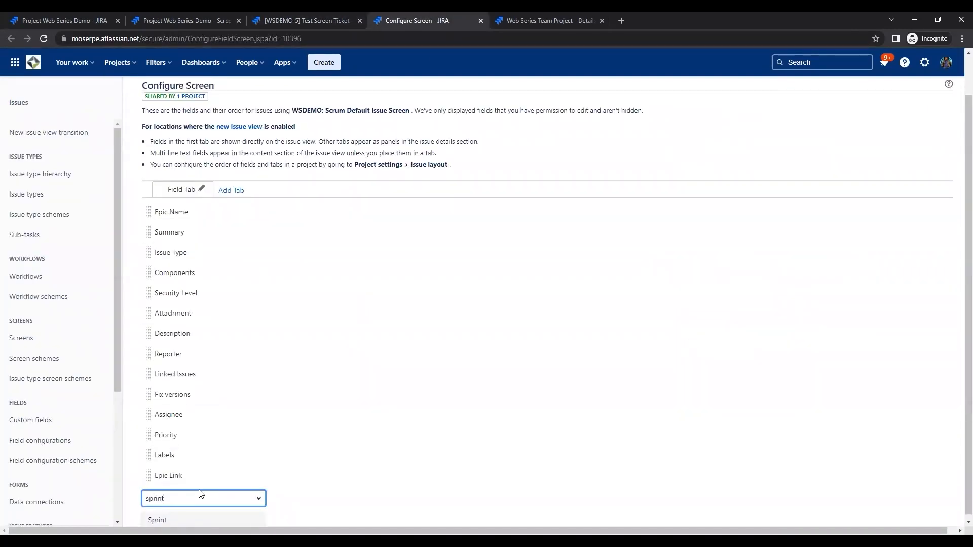
click(192, 519)
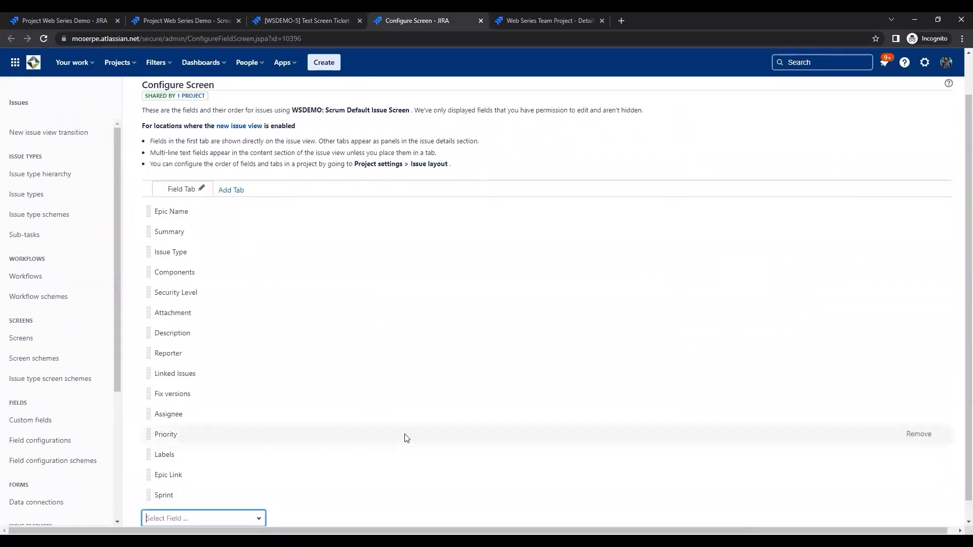
Reload the Test Screen Ticket issue to check for the Sprint field, and return to the project's Screens settings
click(293, 19)
click(44, 39)
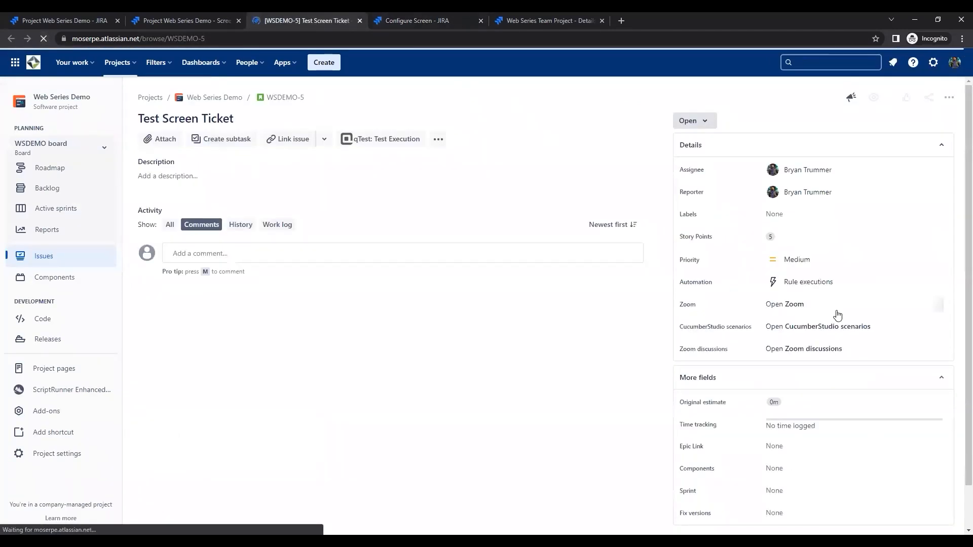
scroll(844, 390, down, 2)
scroll(844, 397, down, 1)
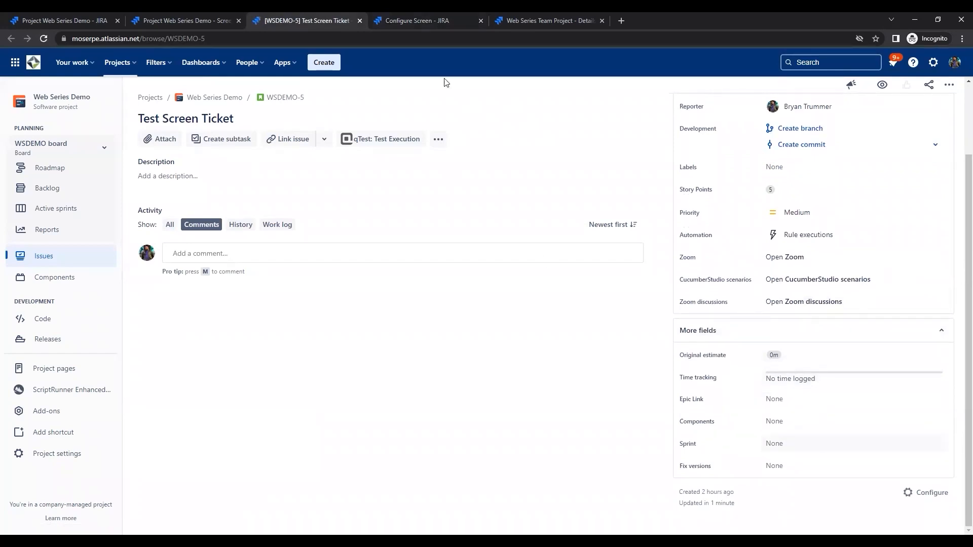
click(413, 16)
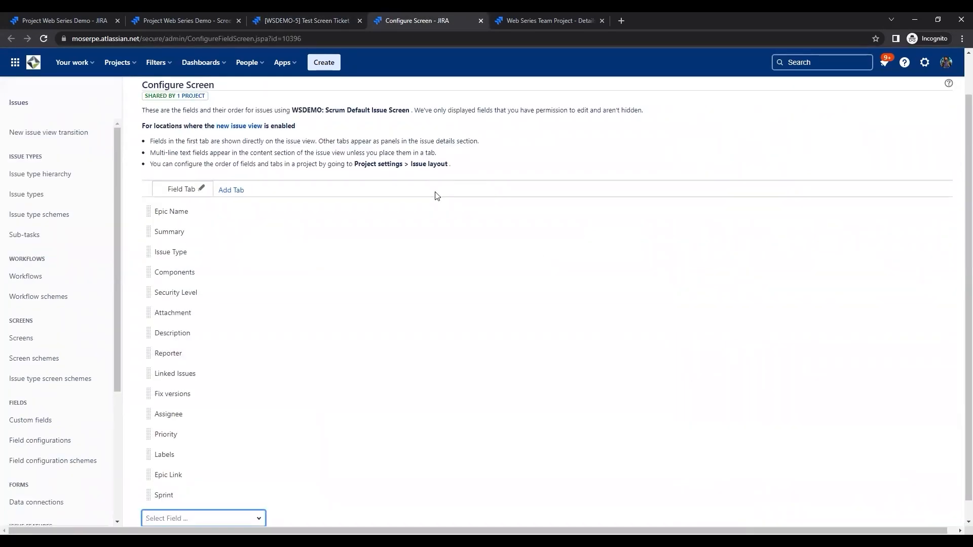
click(174, 15)
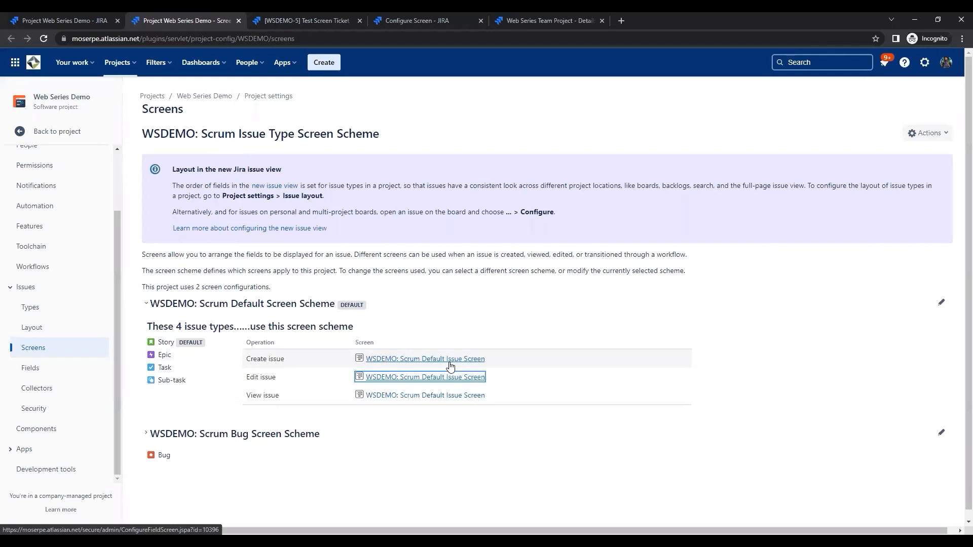
Open the WSDEMO: Scrum Default Issue Screen configuration and browse the fields available to add
click(424, 20)
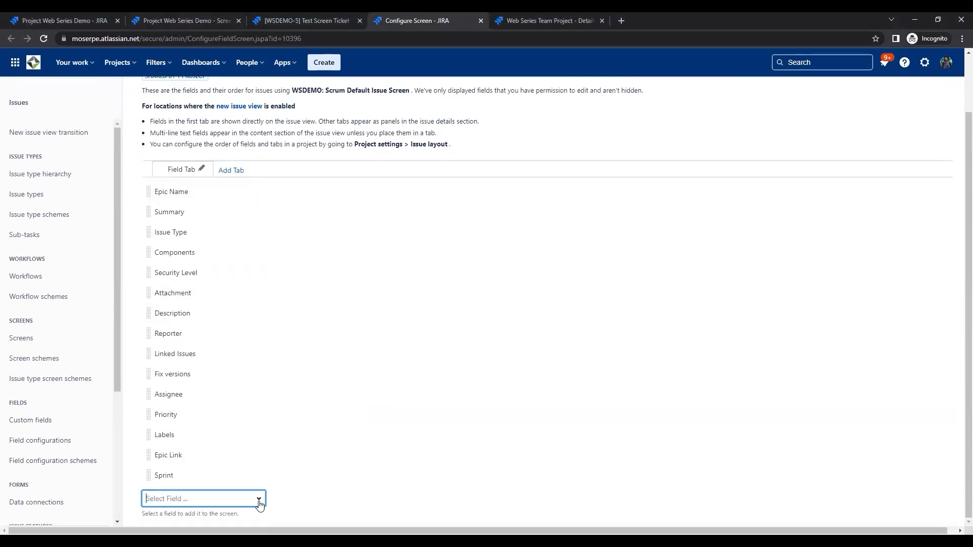
click(258, 518)
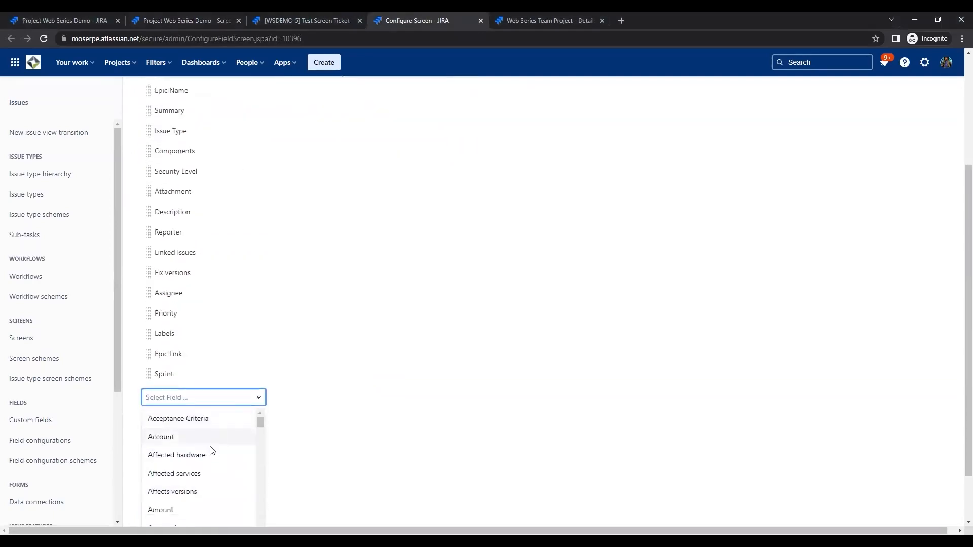
scroll(213, 446, down, 2)
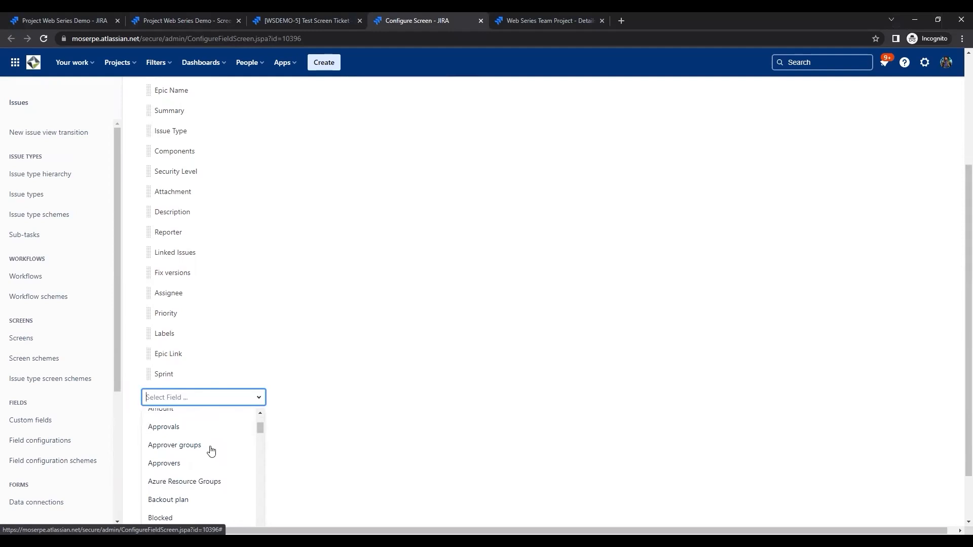
scroll(355, 491, up, 3)
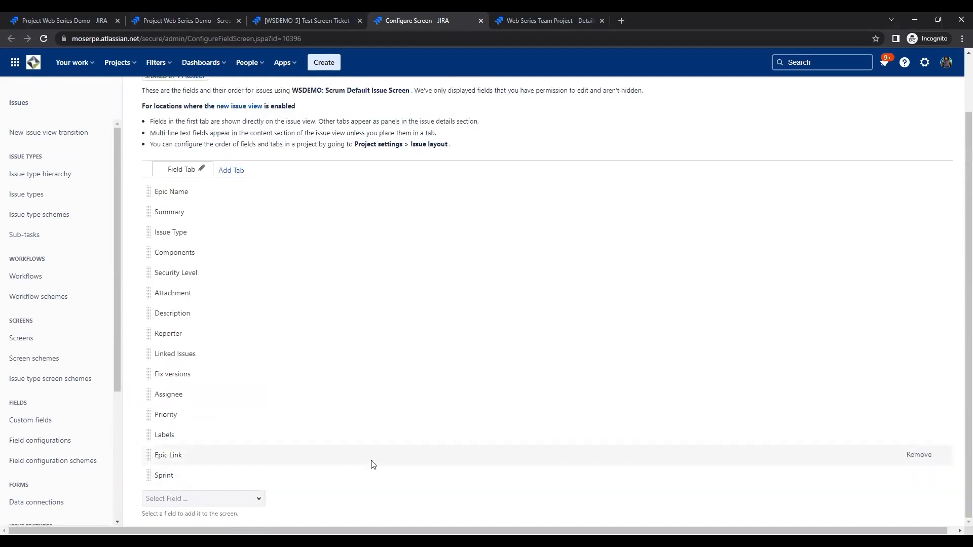
Add a PMO Information tab to the default issue screen and place the Acceptance Criteria field on it
click(232, 237)
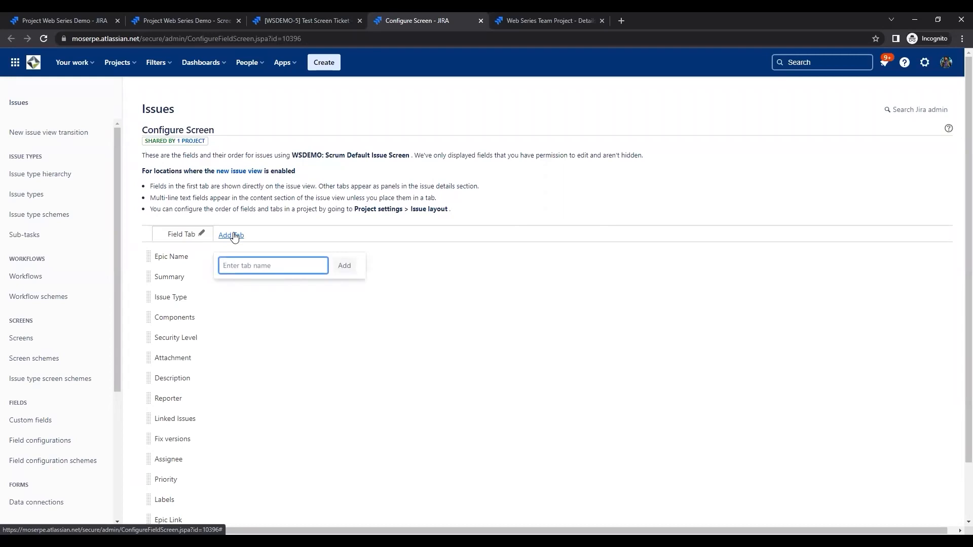
text(PMO Information)
click(344, 266)
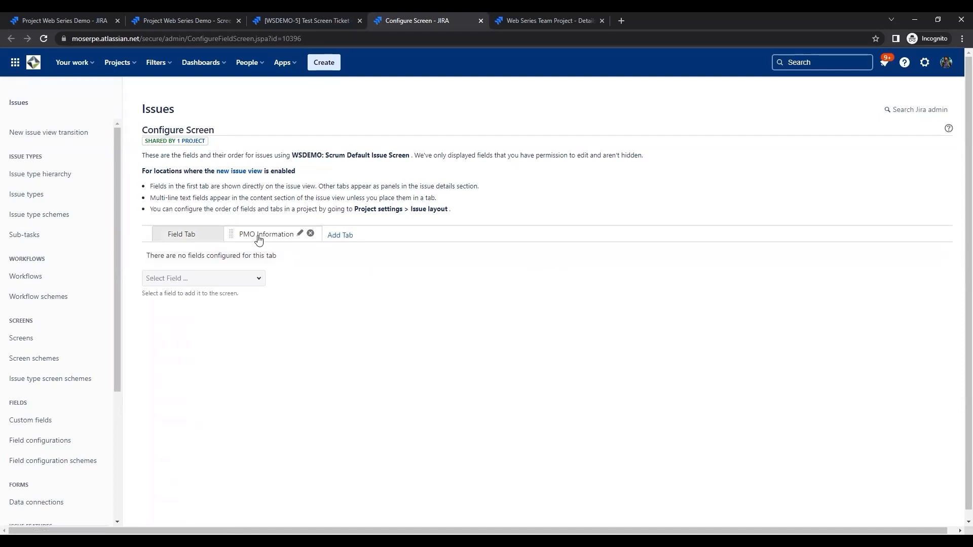
click(227, 280)
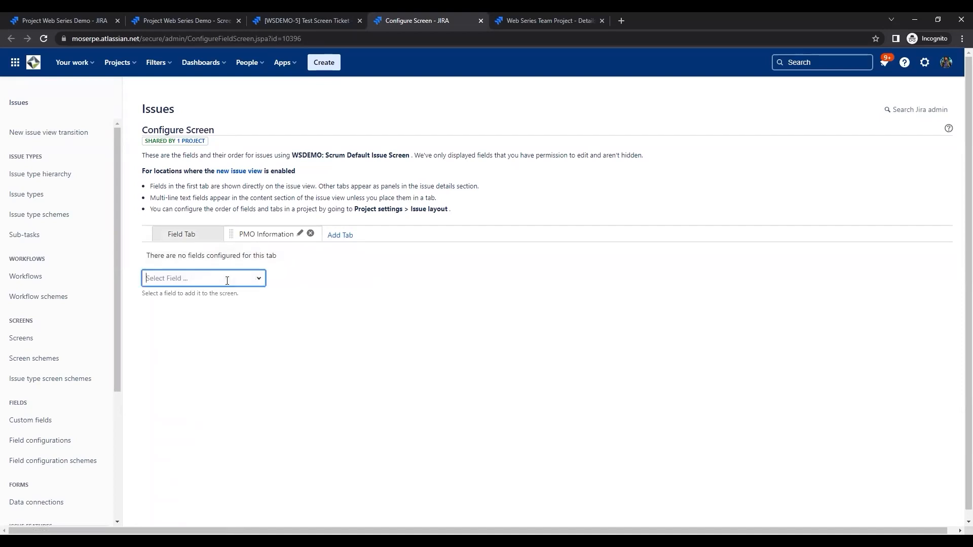
click(202, 299)
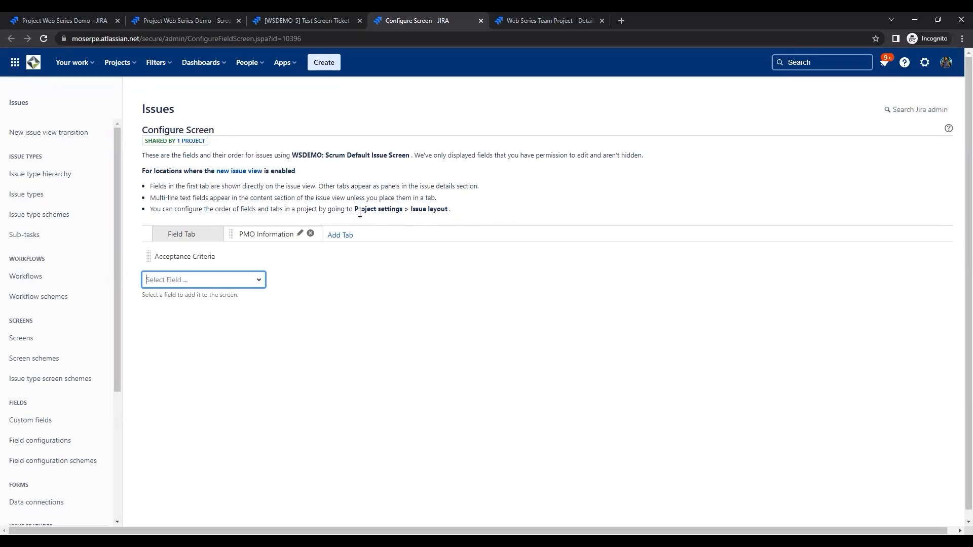
Reload the Test Screen Ticket issue, dismiss the tip about tabs, and view the issue's PMO Information section
click(299, 12)
click(43, 40)
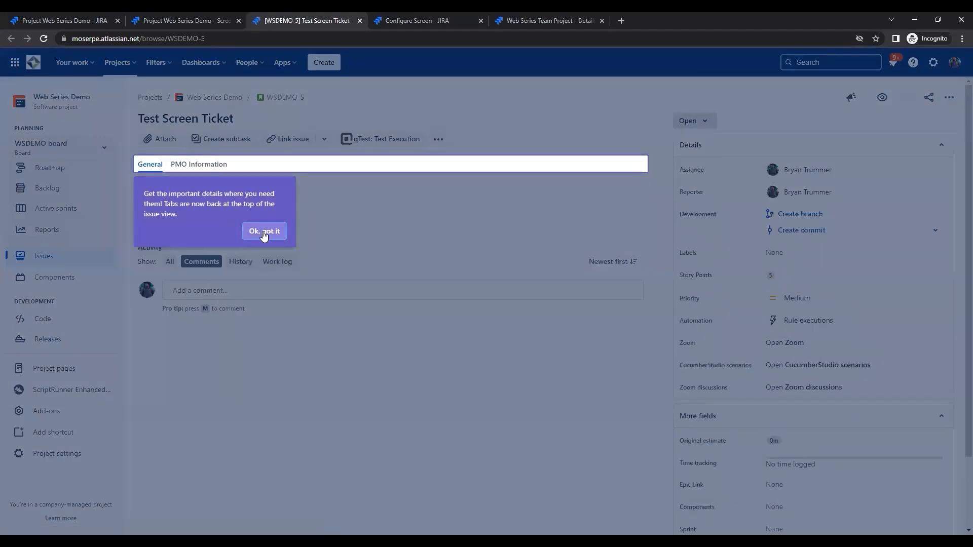
click(264, 233)
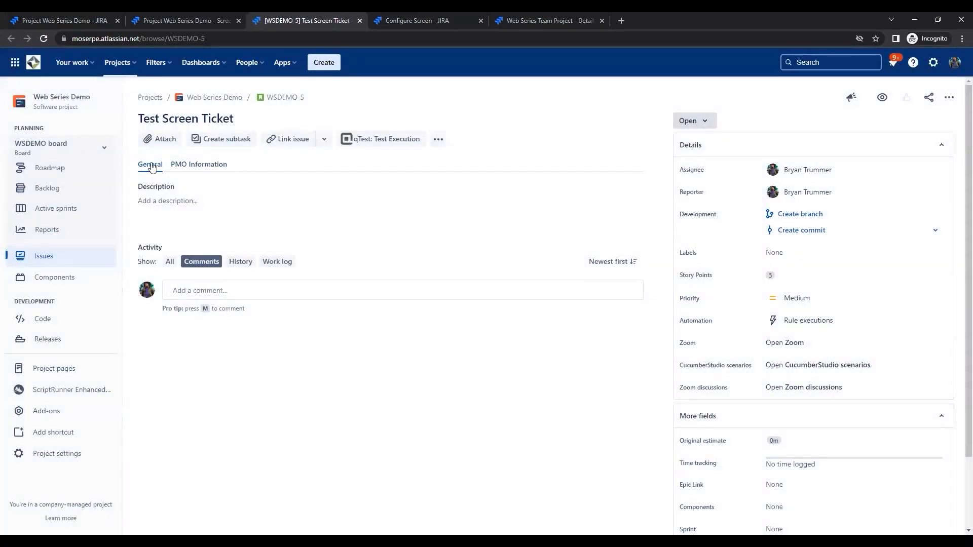
click(202, 166)
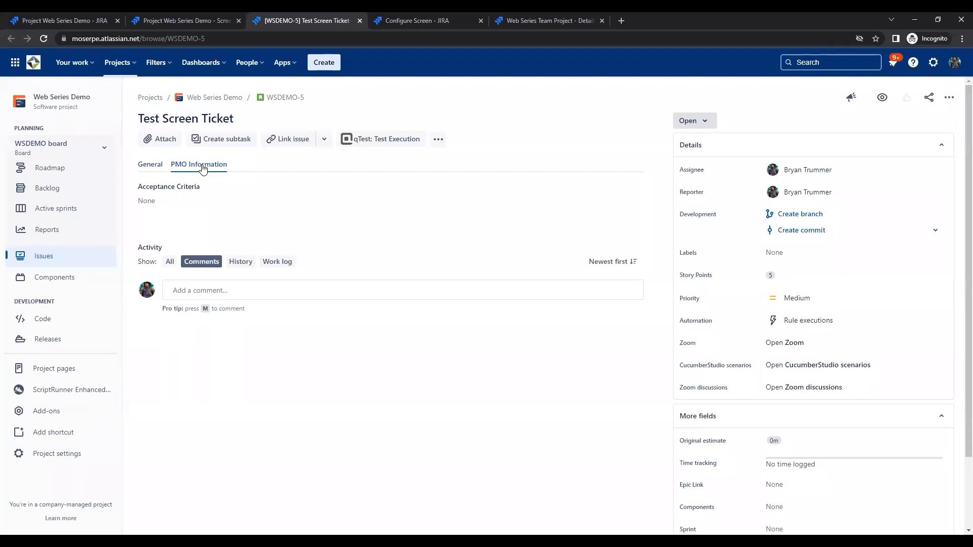
Delete the PMO Information tab from the WSDEMO: Scrum Default Issue Screen
click(194, 19)
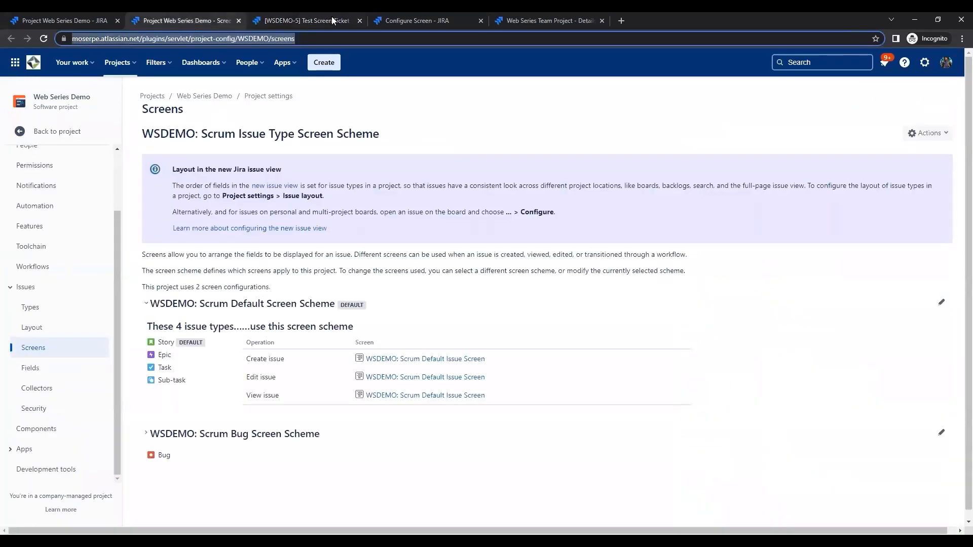
click(393, 20)
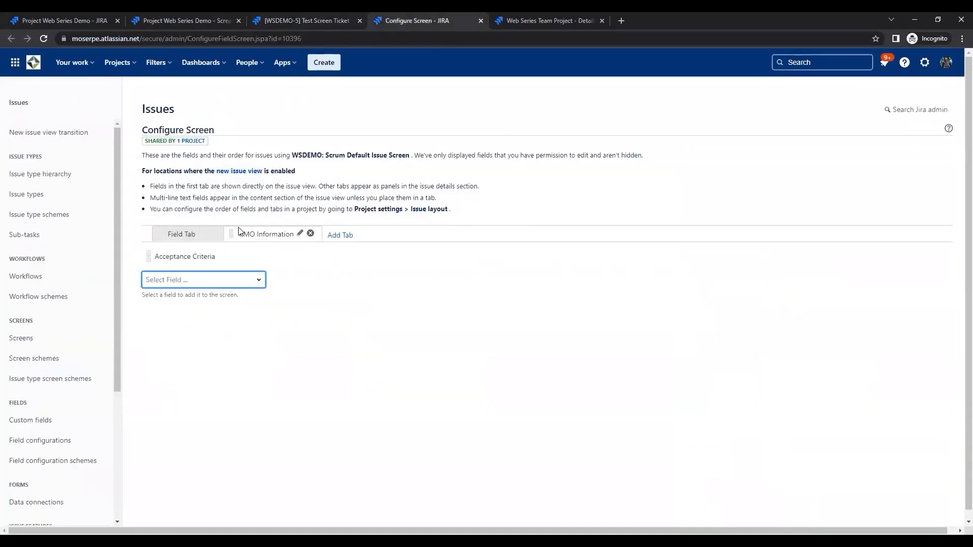
click(188, 238)
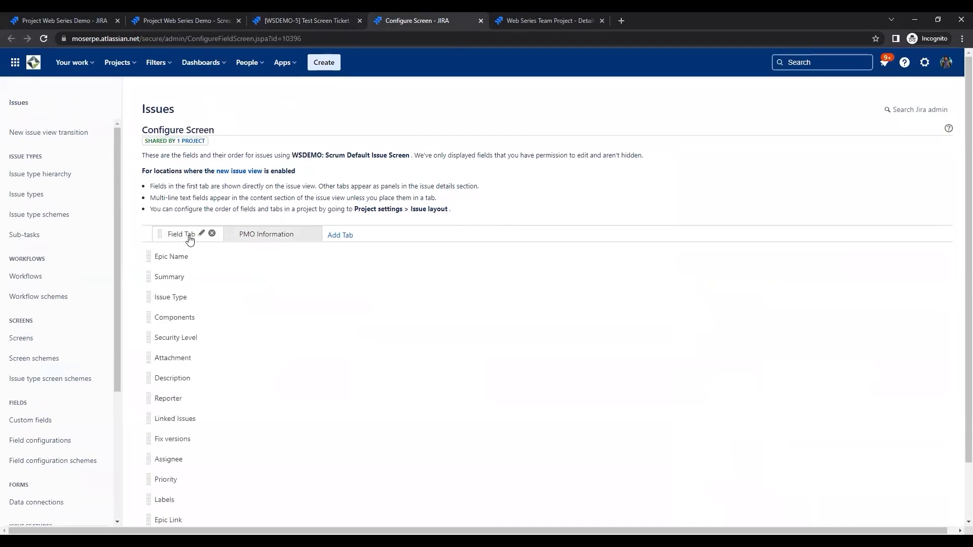
click(274, 237)
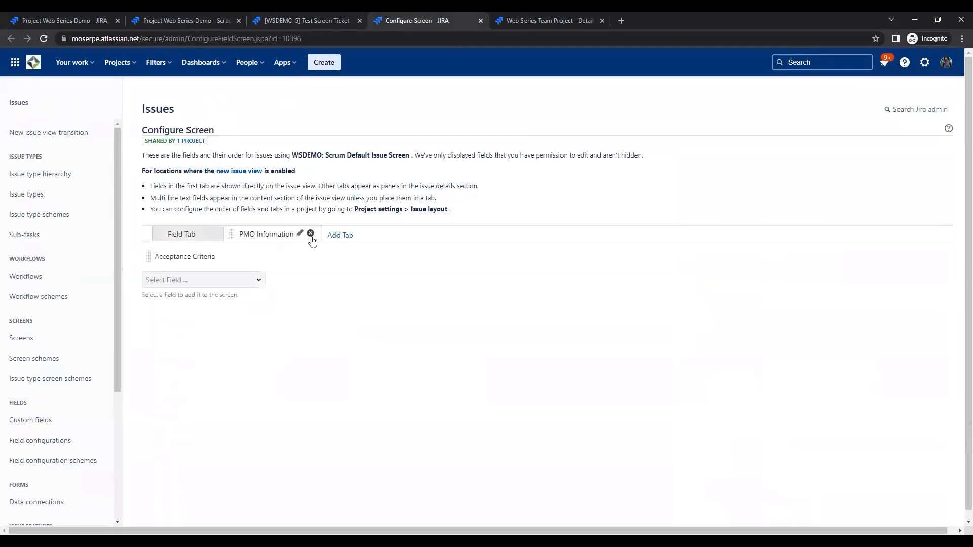
click(311, 234)
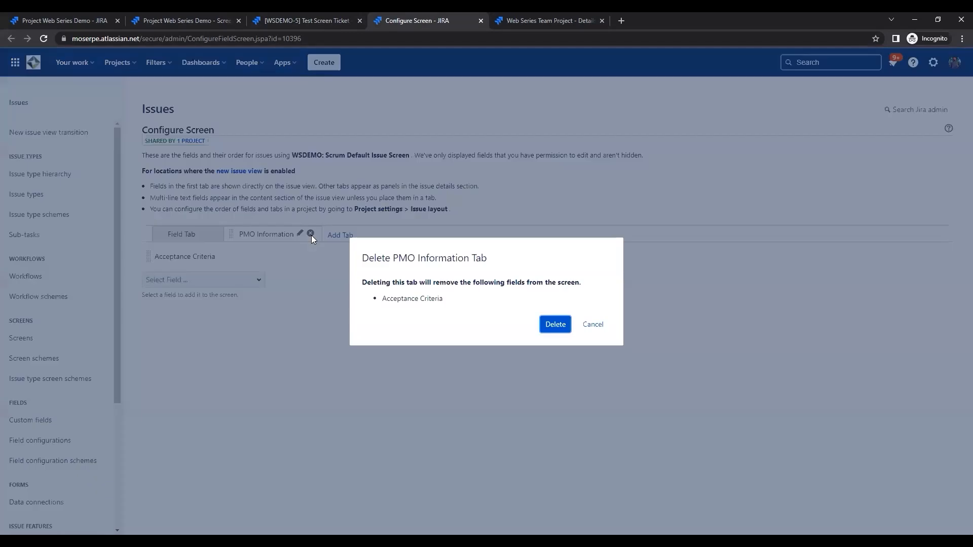
click(550, 326)
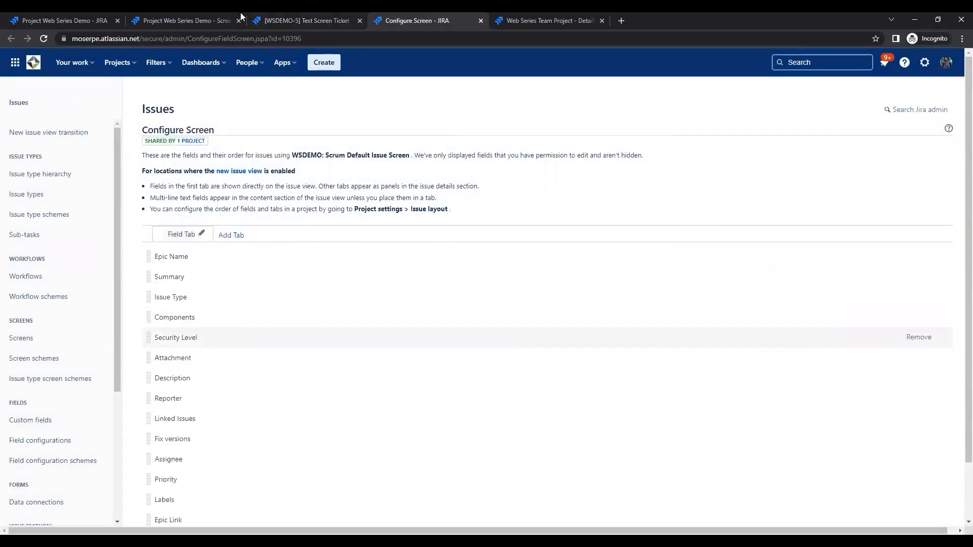
Return to the project's Screens settings and review the actions available for its issue type screen scheme
click(326, 12)
click(209, 14)
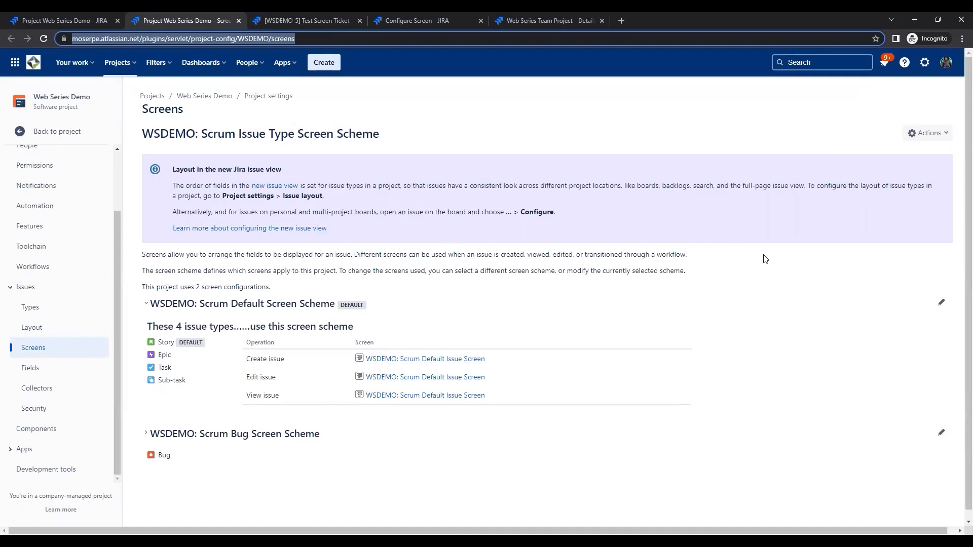
click(945, 135)
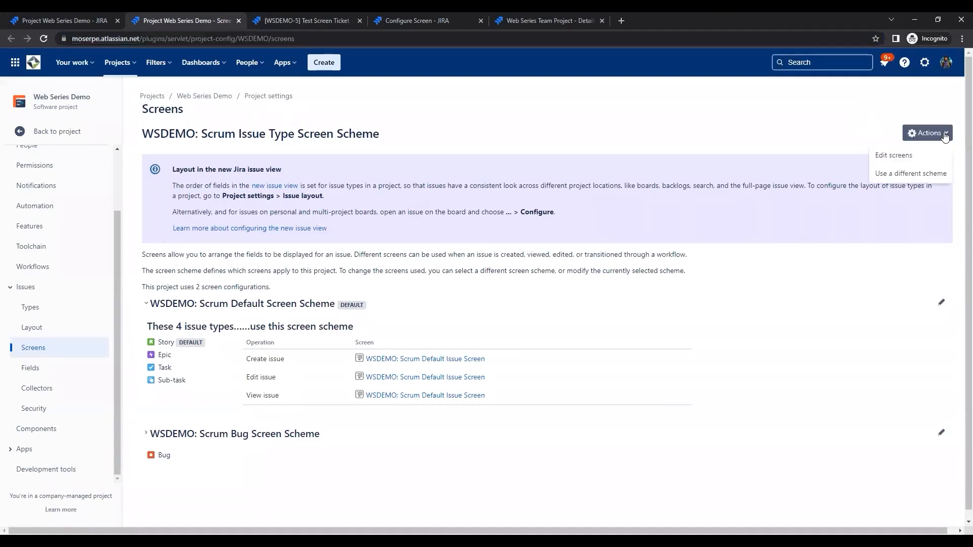
click(855, 117)
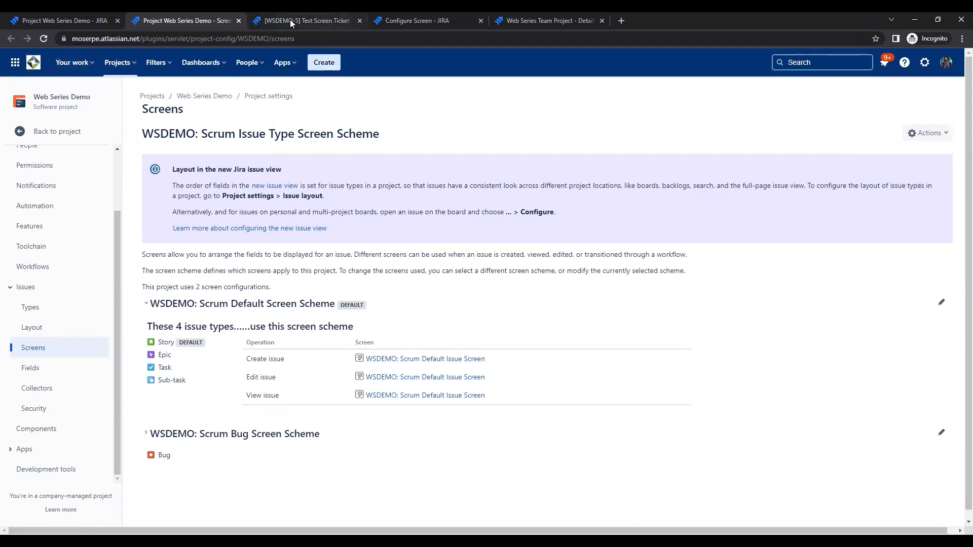
Search the issue type screen schemes for WSDEMO: Scrum Issue Type Screen Scheme and open its configuration
click(407, 21)
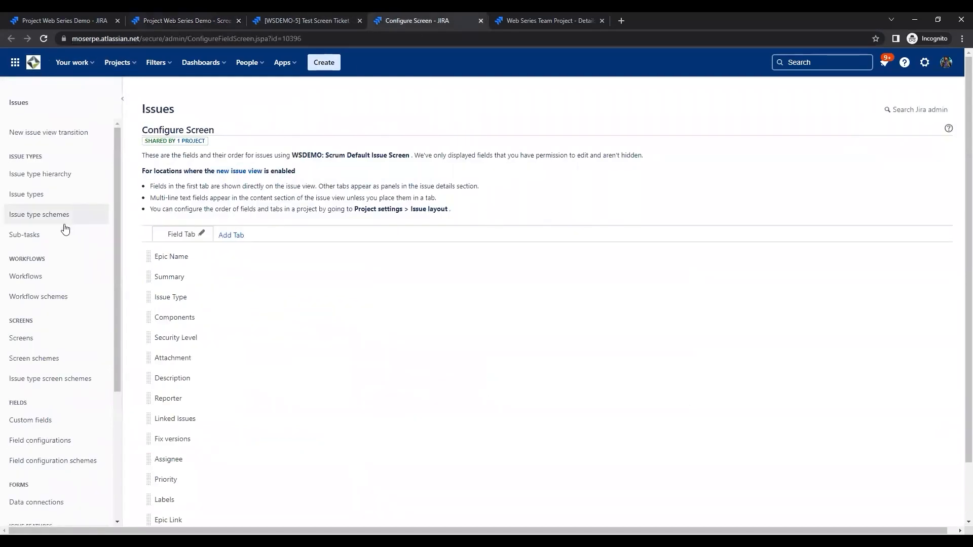
click(27, 382)
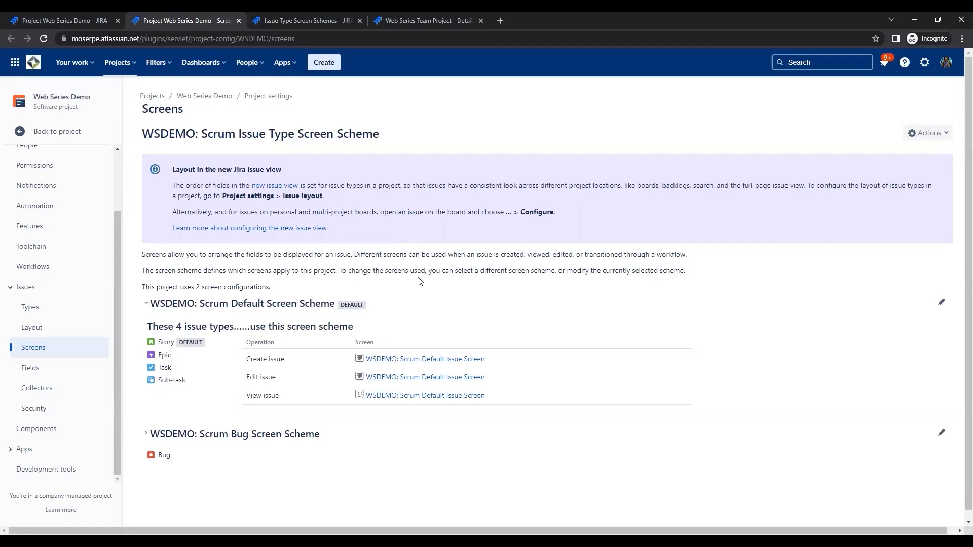
click(301, 17)
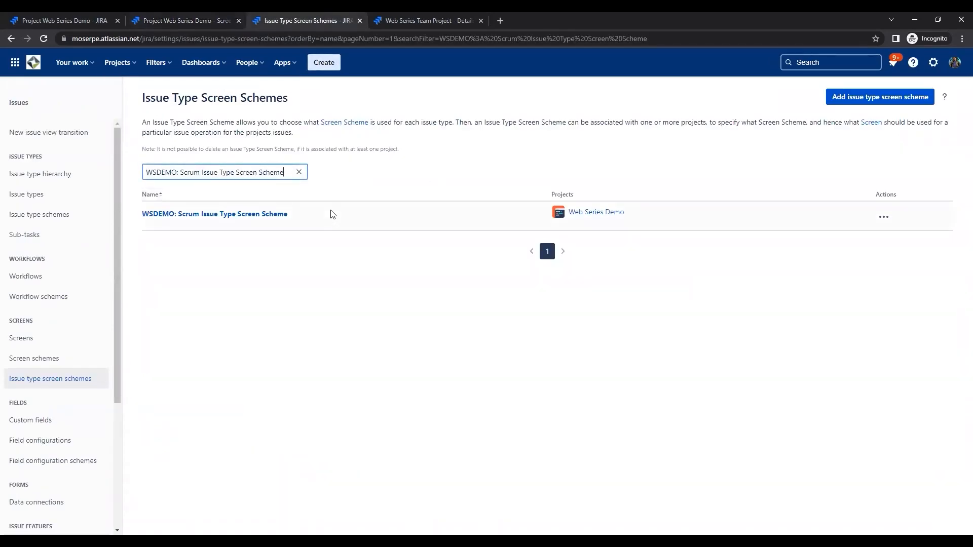
click(223, 215)
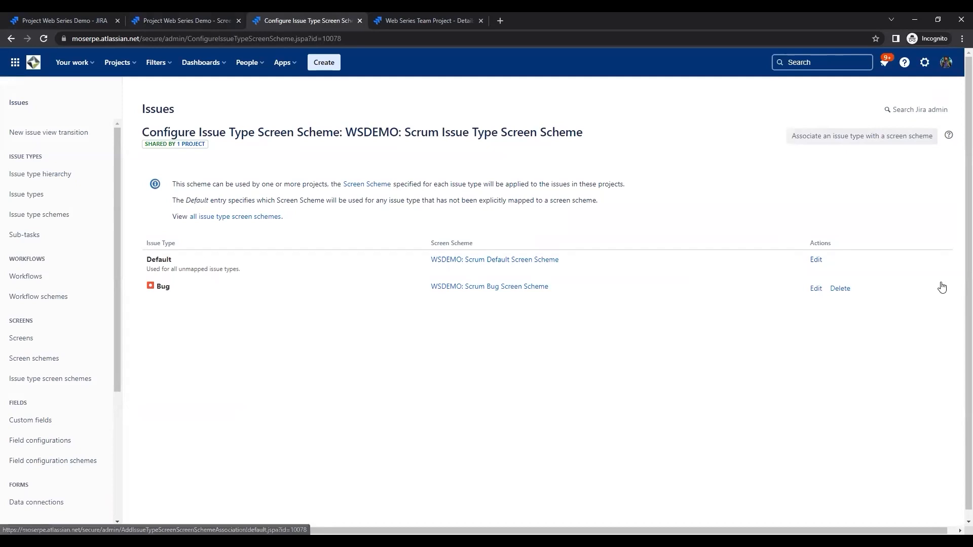
Associate the Ask a question issue type with the Default Screen Scheme in this issue type screen scheme
click(860, 137)
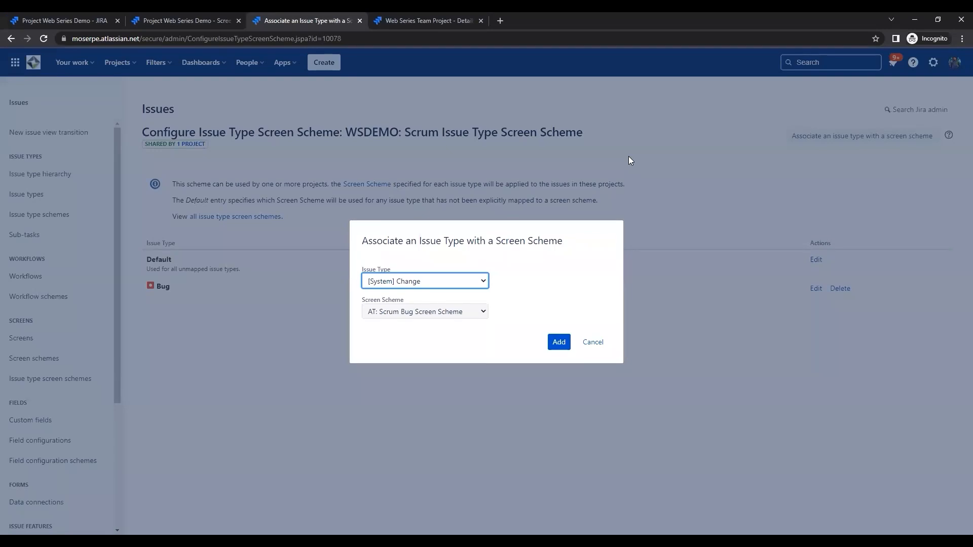
click(460, 280)
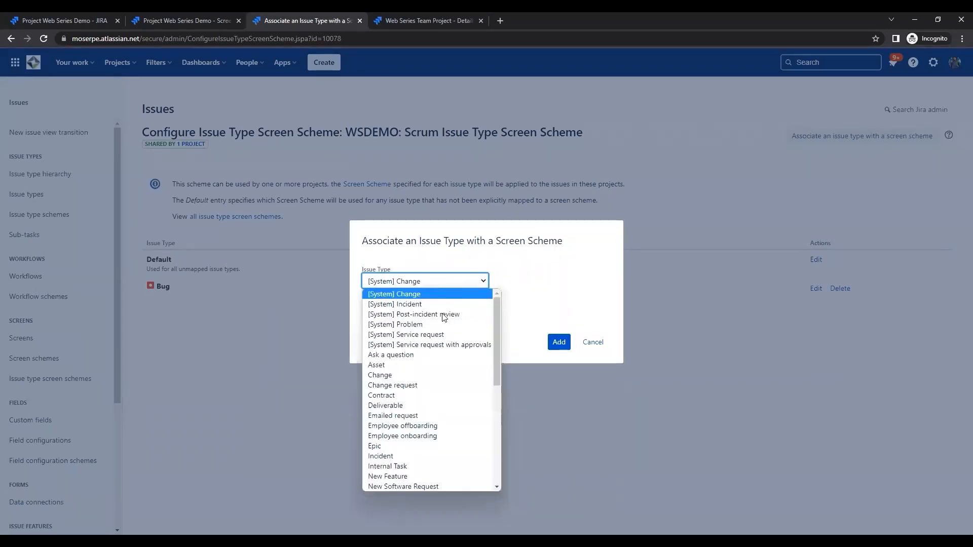
click(405, 356)
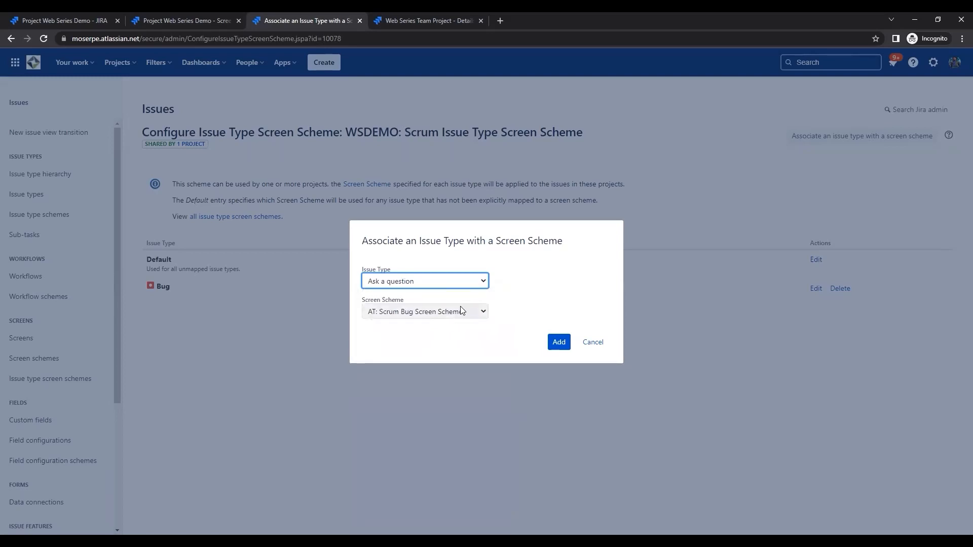
click(461, 310)
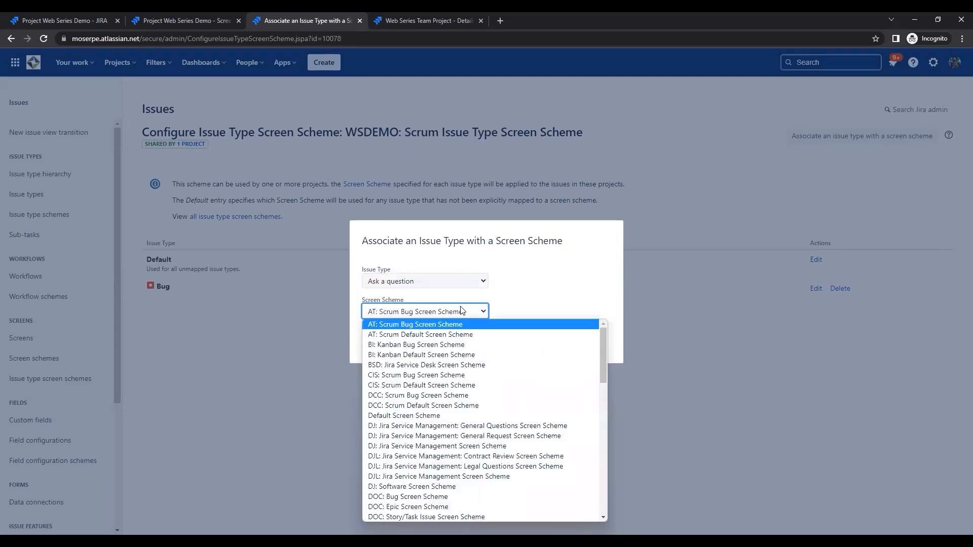
scroll(456, 428, down, 3)
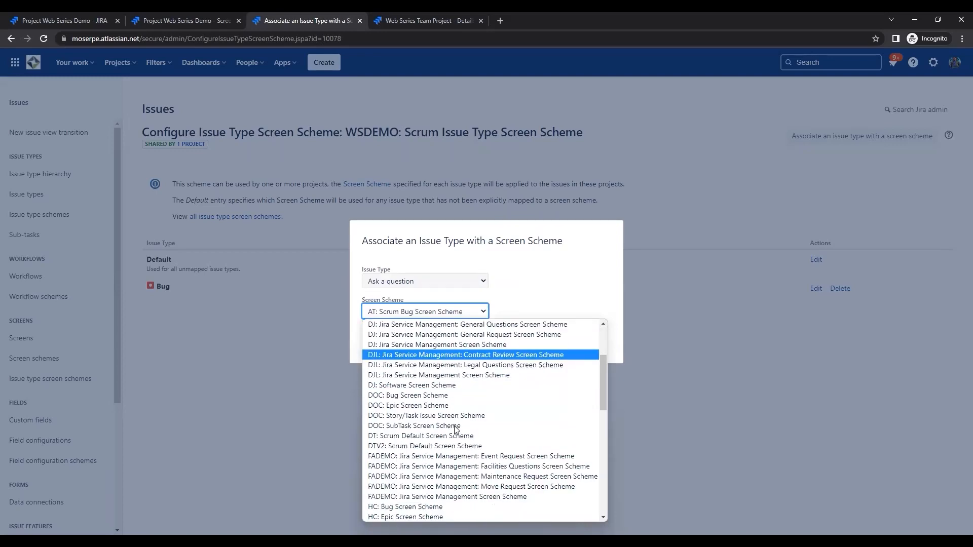
scroll(456, 428, down, 10)
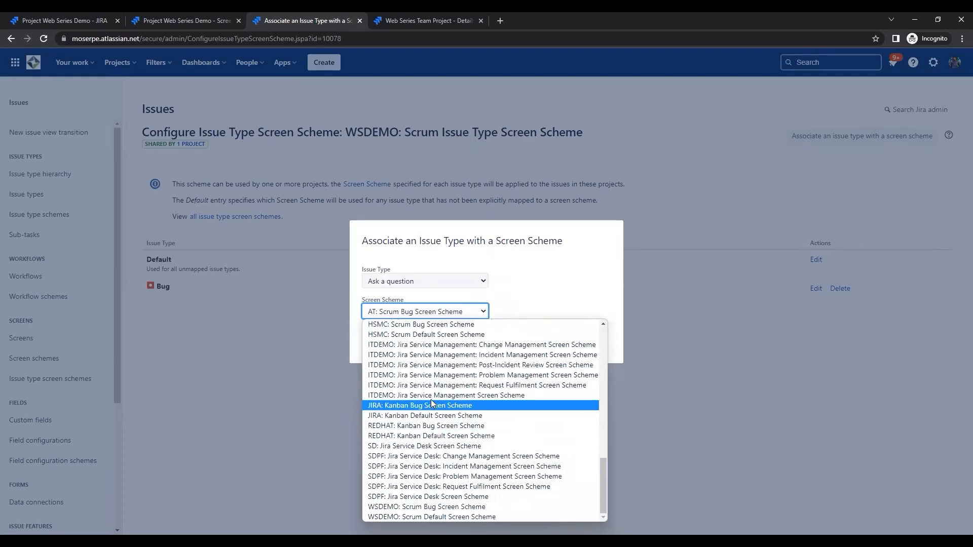
scroll(417, 352, up, 15)
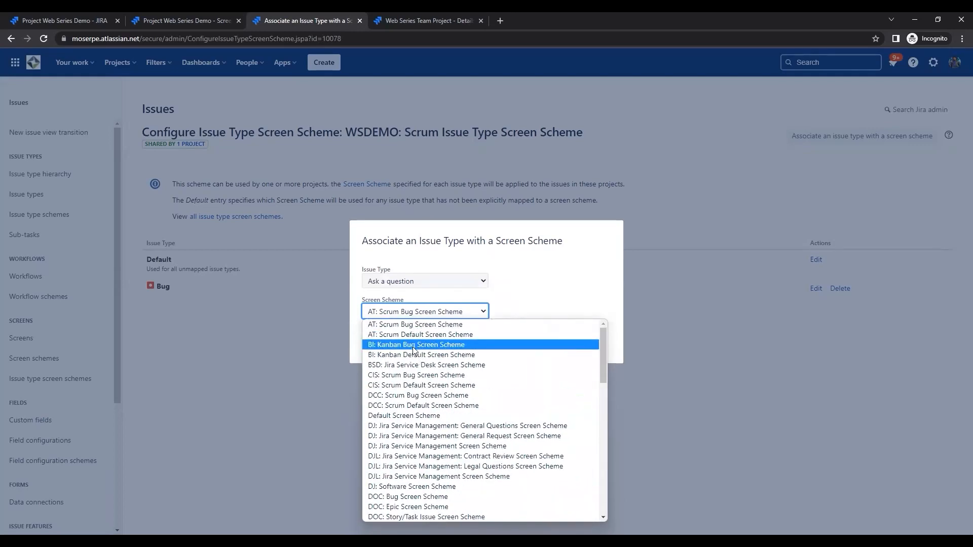
click(410, 416)
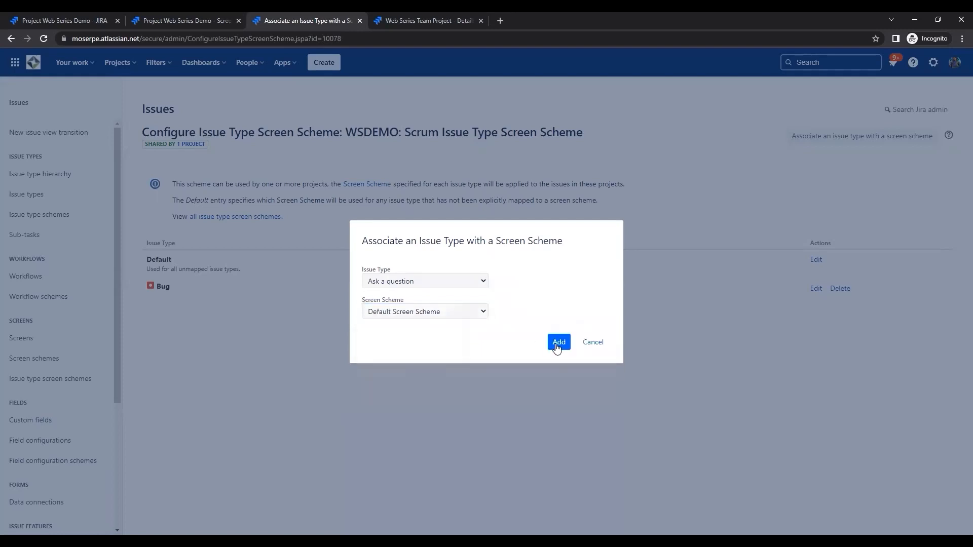
click(556, 343)
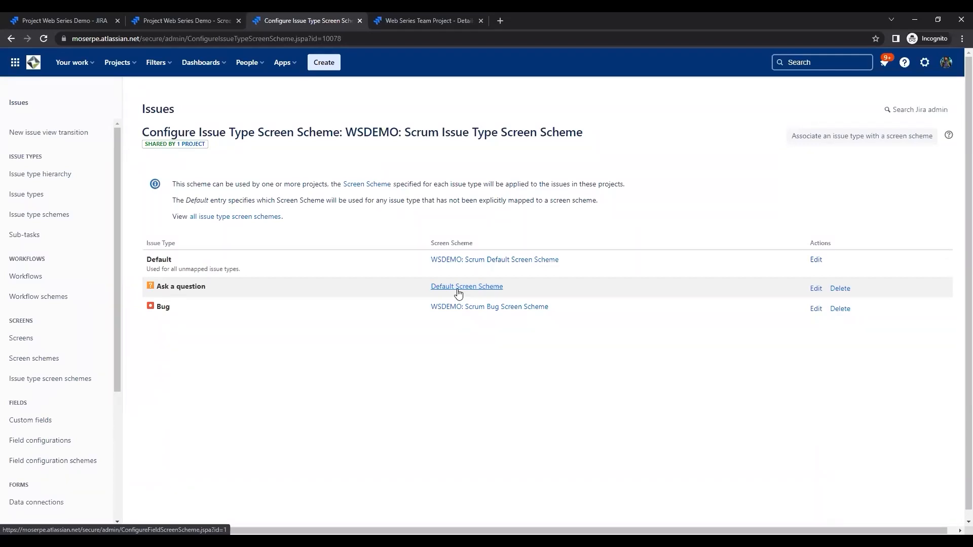
Reload the Web Series Demo project's Screens settings to check which screen schemes its issue types use
click(180, 21)
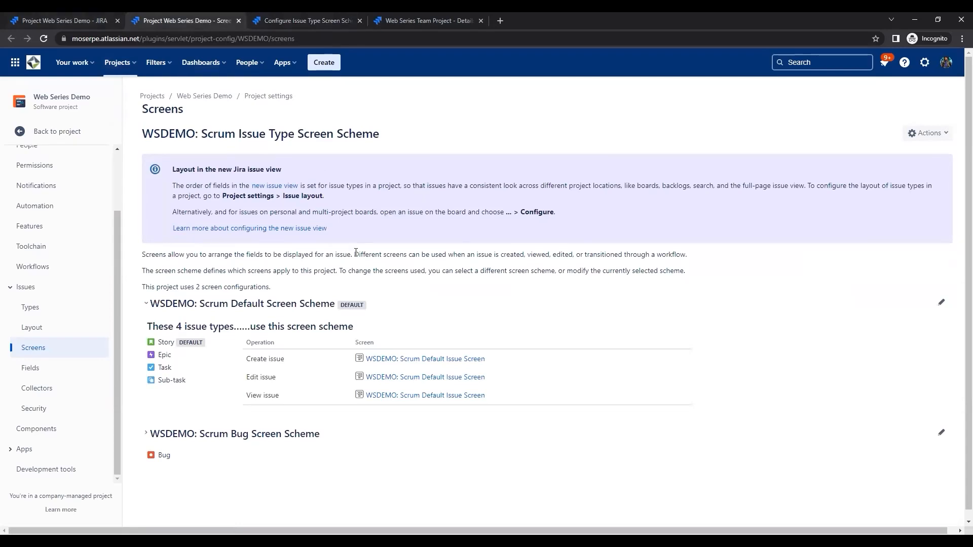
click(44, 39)
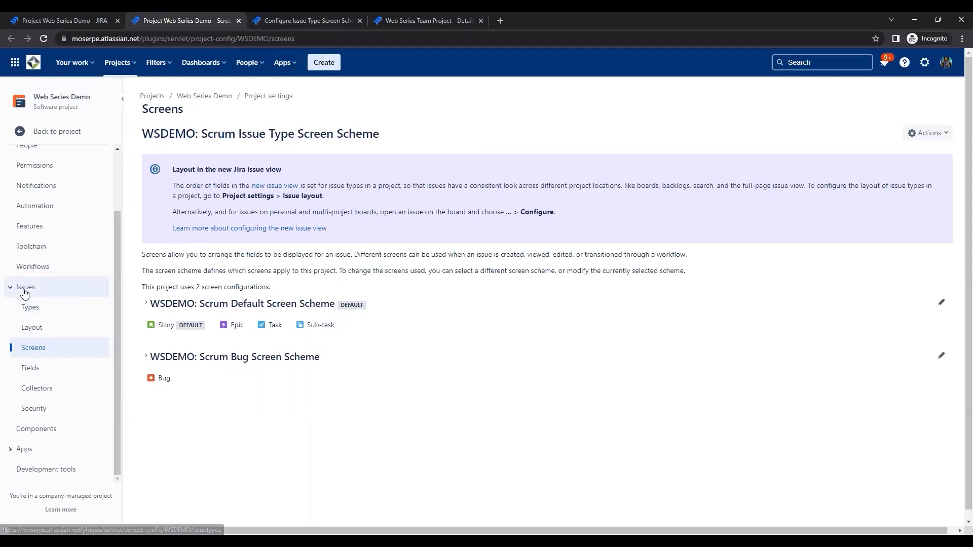
Open the issue layout shared by the Story, Epic, Task and Sub-task issue types in the Web Series Demo project settings
scroll(33, 296, up, 2)
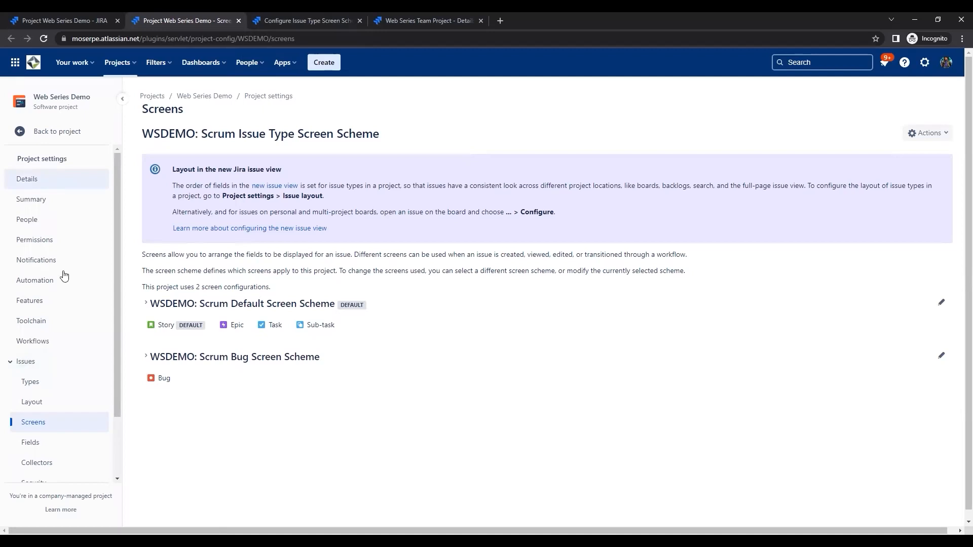
scroll(28, 316, down, 1)
click(11, 312)
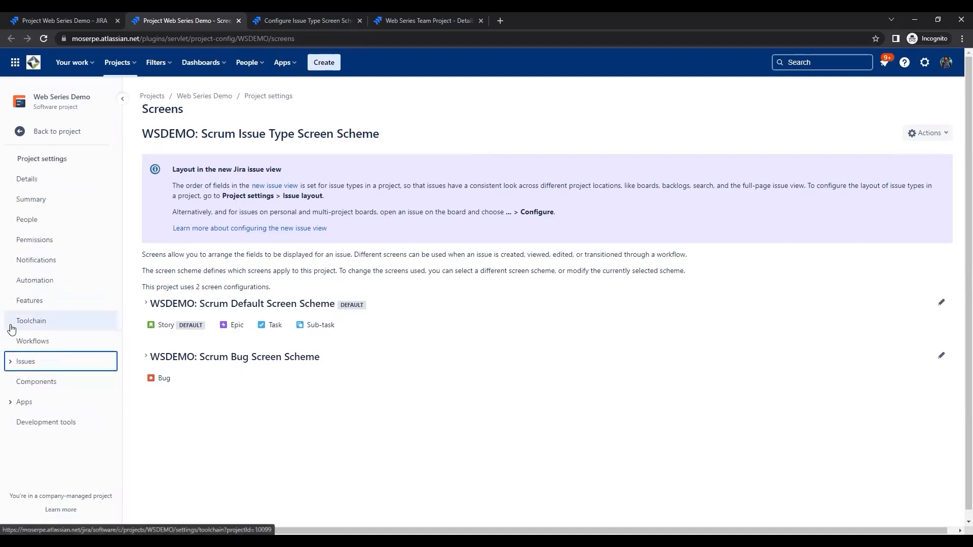
click(15, 361)
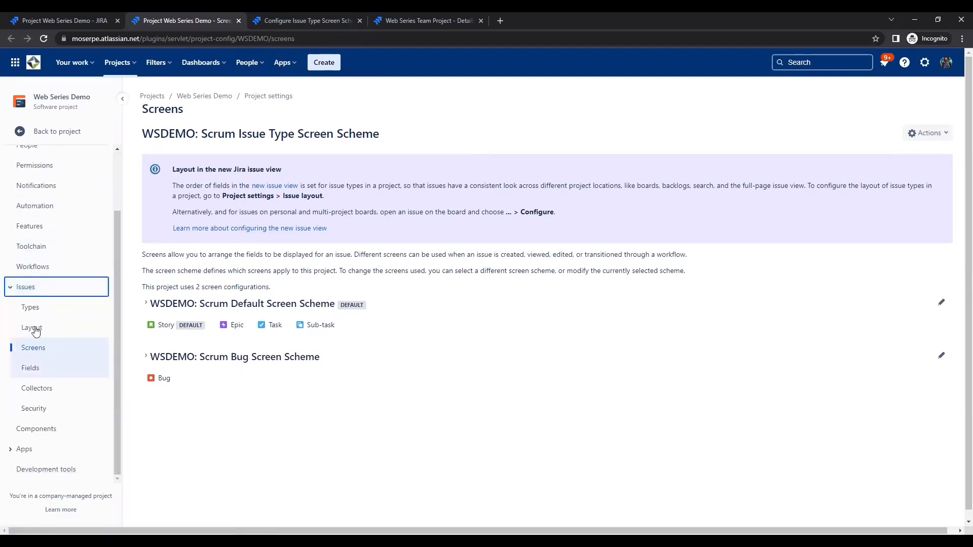
click(35, 329)
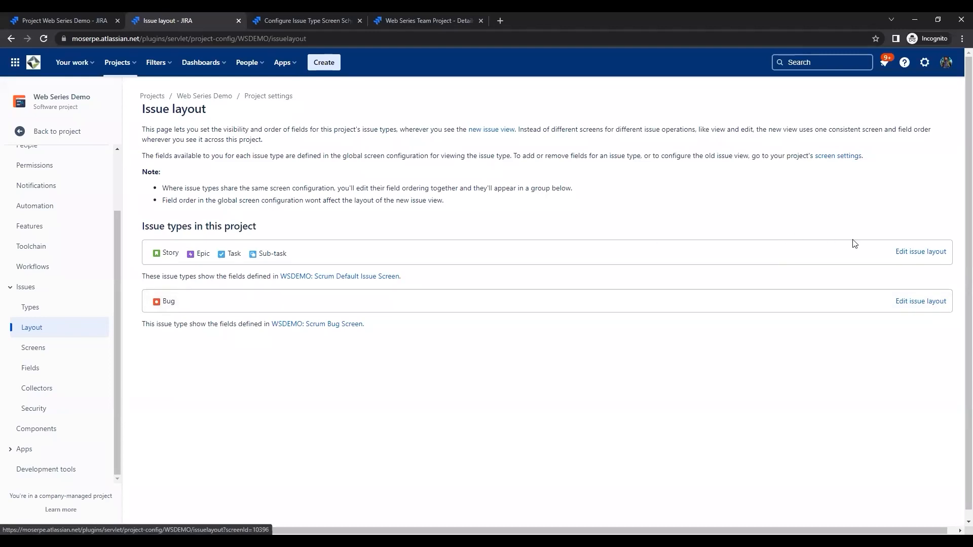
click(927, 255)
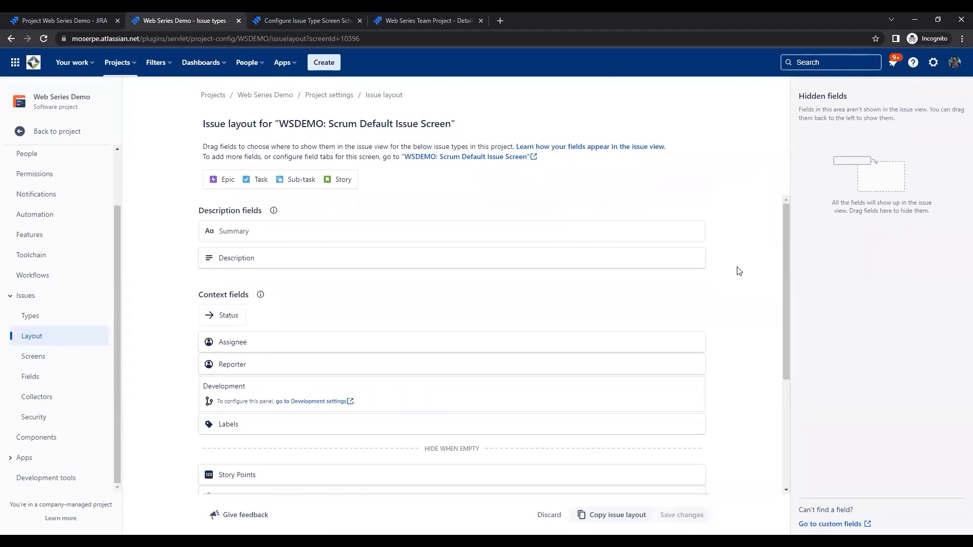
Move the Story Points field from the hide-when-empty context fields to the description fields, directly below Description
scroll(739, 271, down, 2)
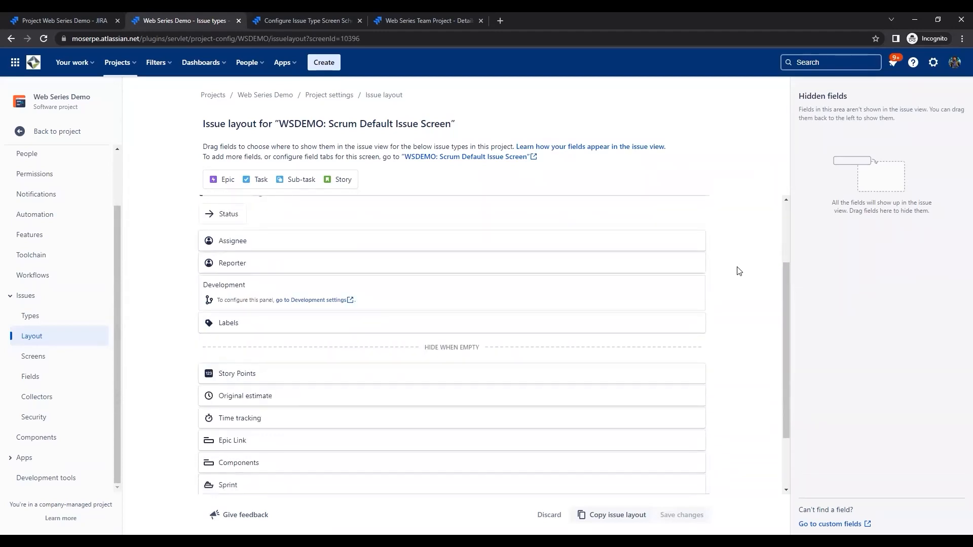
scroll(739, 271, down, 2)
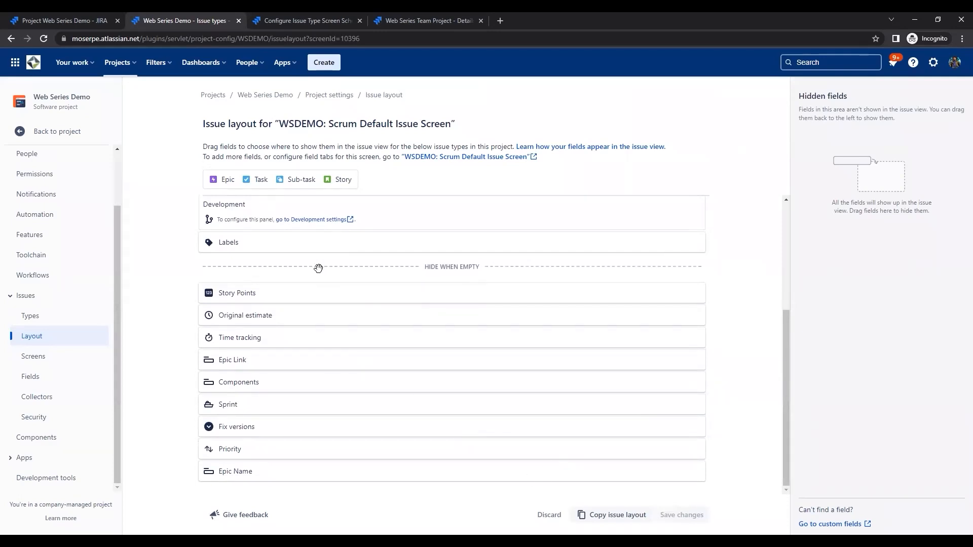
scroll(318, 270, up, 2)
scroll(320, 283, down, 1)
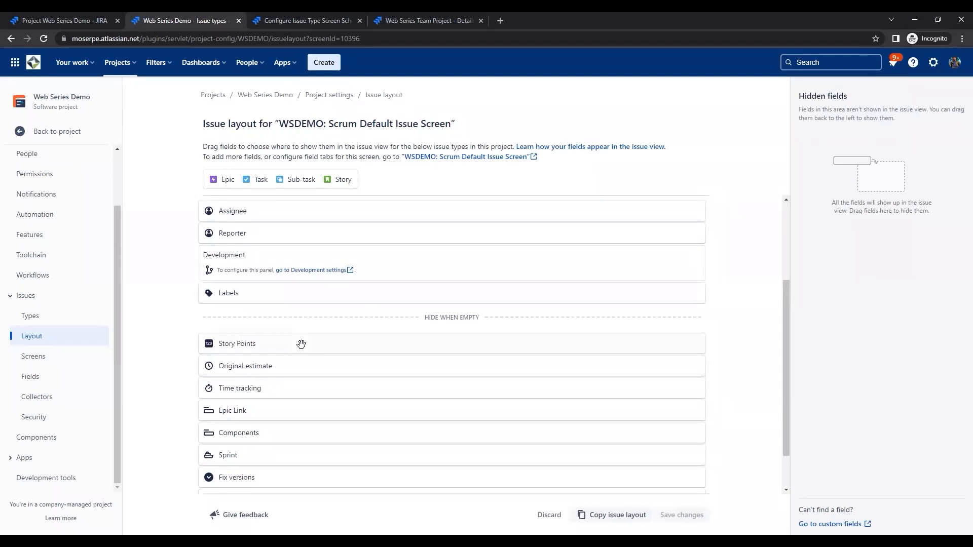
drag(297, 345, 297, 285)
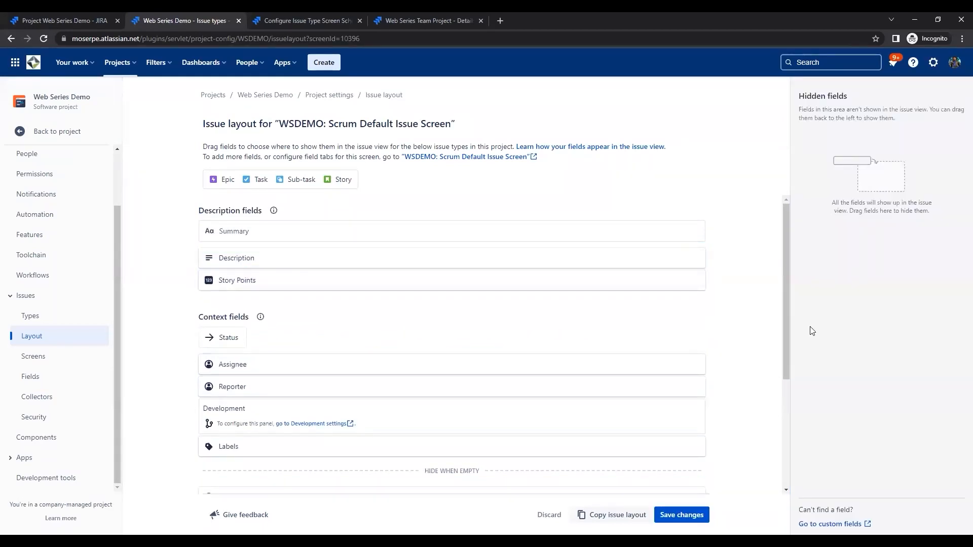
scroll(618, 419, down, 3)
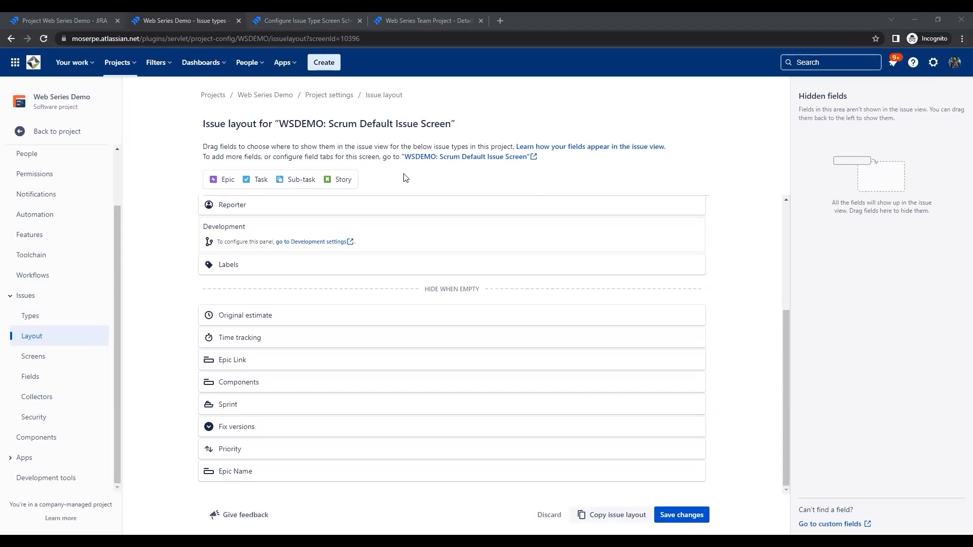
Switch to the Web Series Team Project's issue type settings and compare the field layouts of Epic and Bug
click(409, 18)
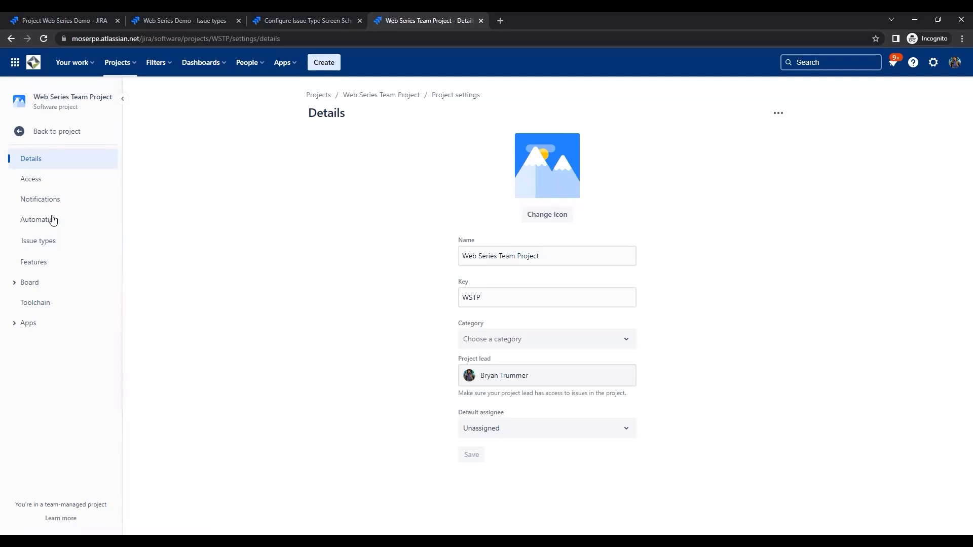
click(42, 247)
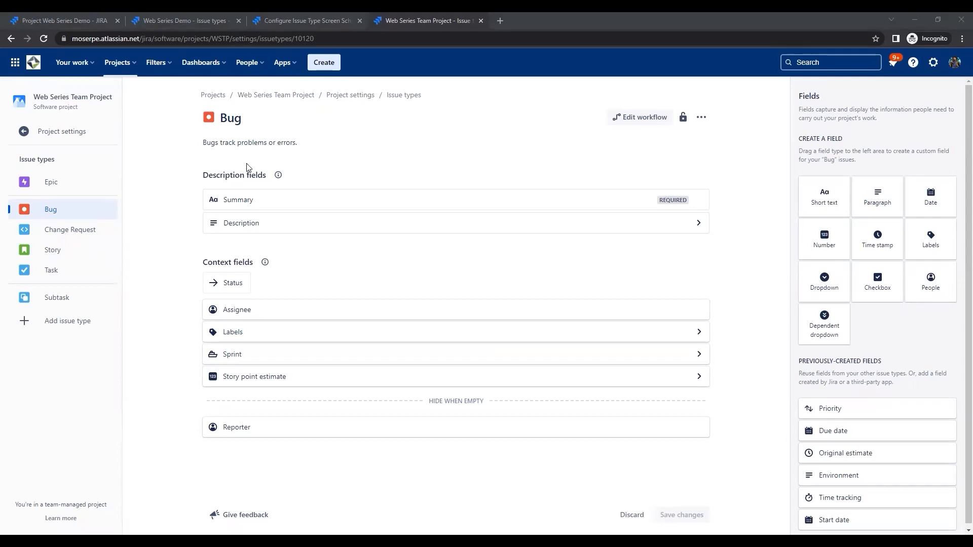
click(52, 185)
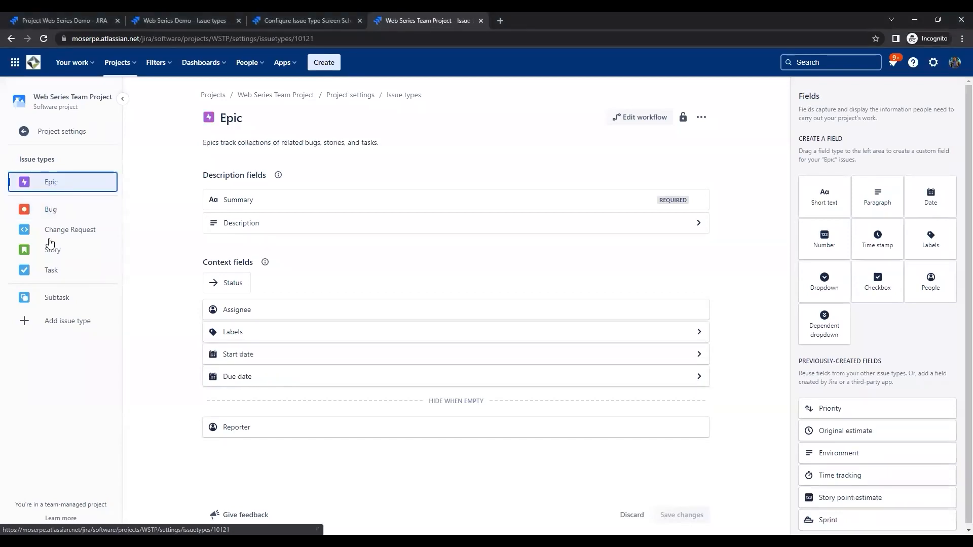
click(50, 209)
click(51, 299)
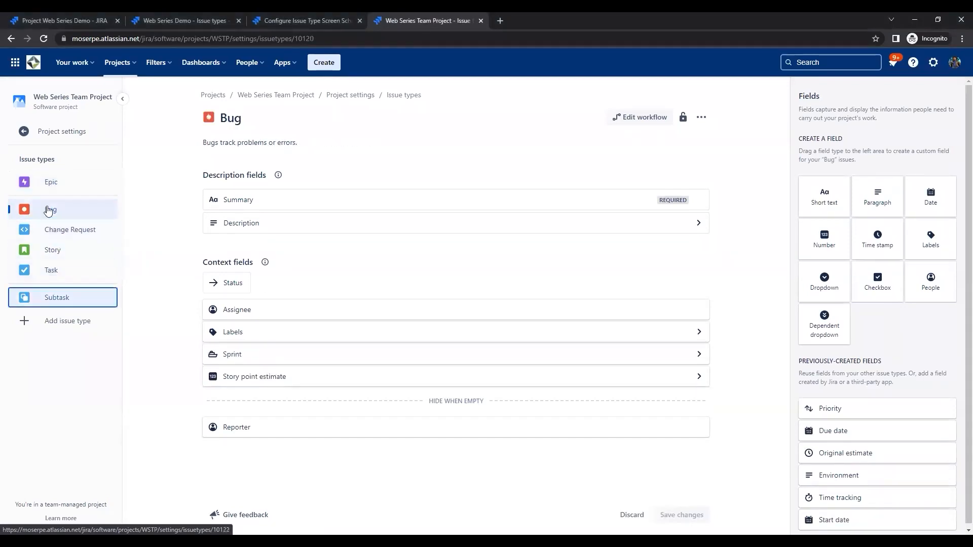
Add the previously created Priority field to the Epic issue type's context fields, above Assignee
click(51, 182)
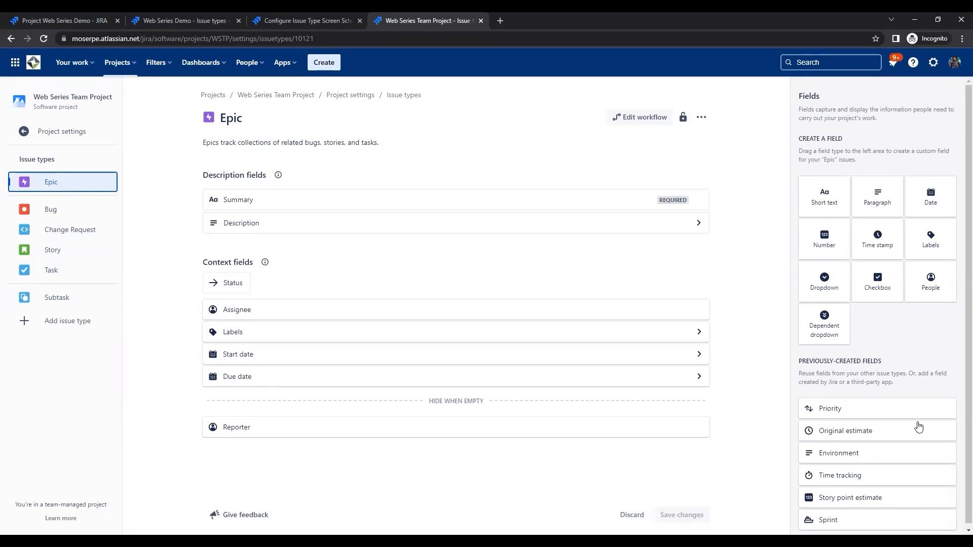
drag(890, 407, 376, 306)
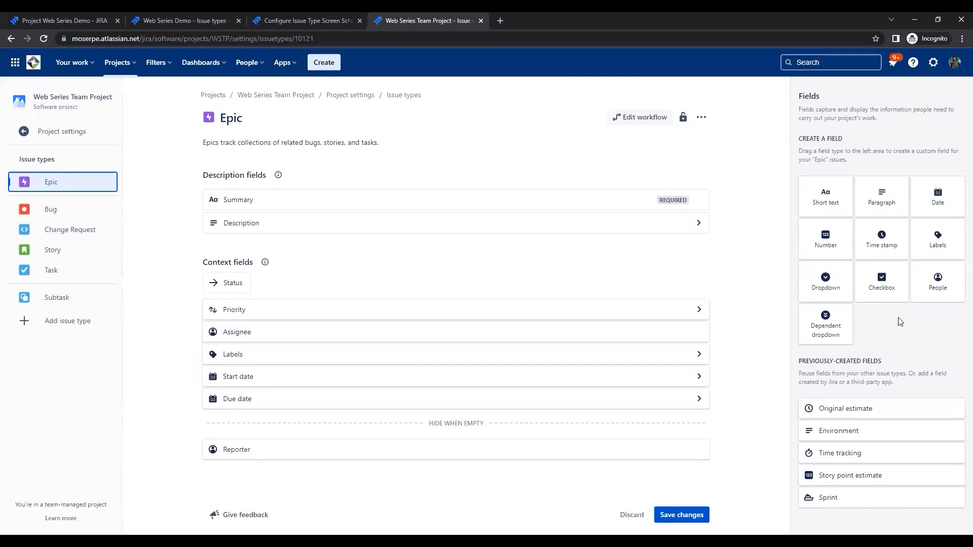
Create a short text field named Test Field in Epic's description fields and remove it again
click(830, 206)
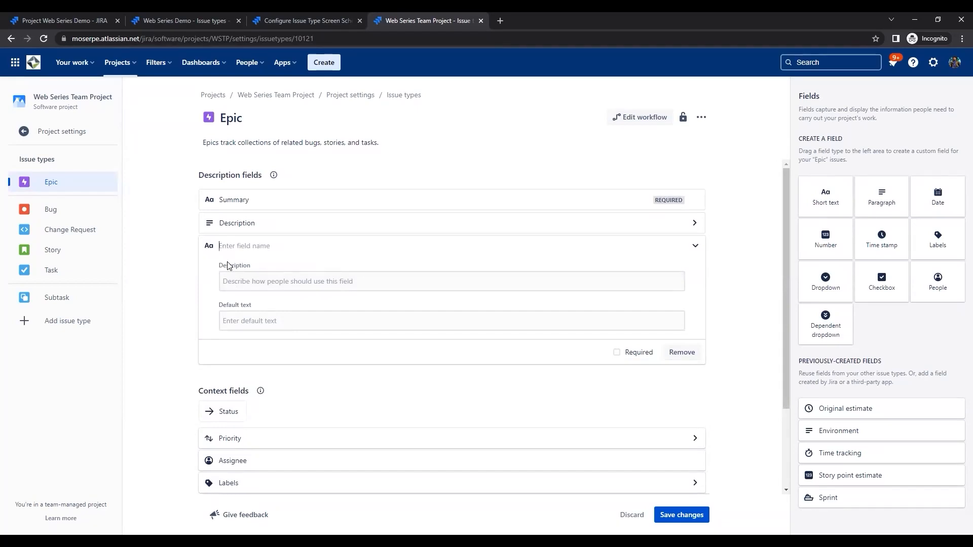
text(Test Field)
click(294, 282)
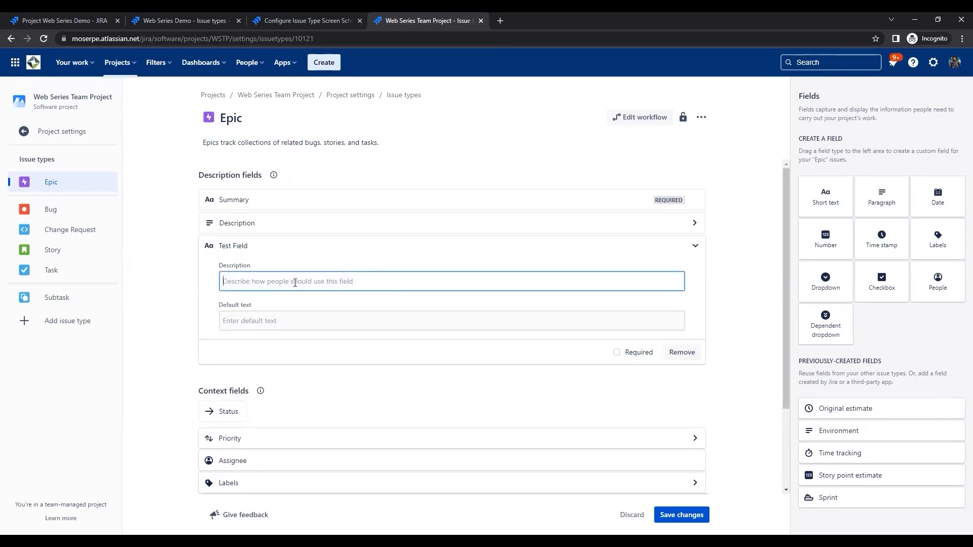
click(744, 362)
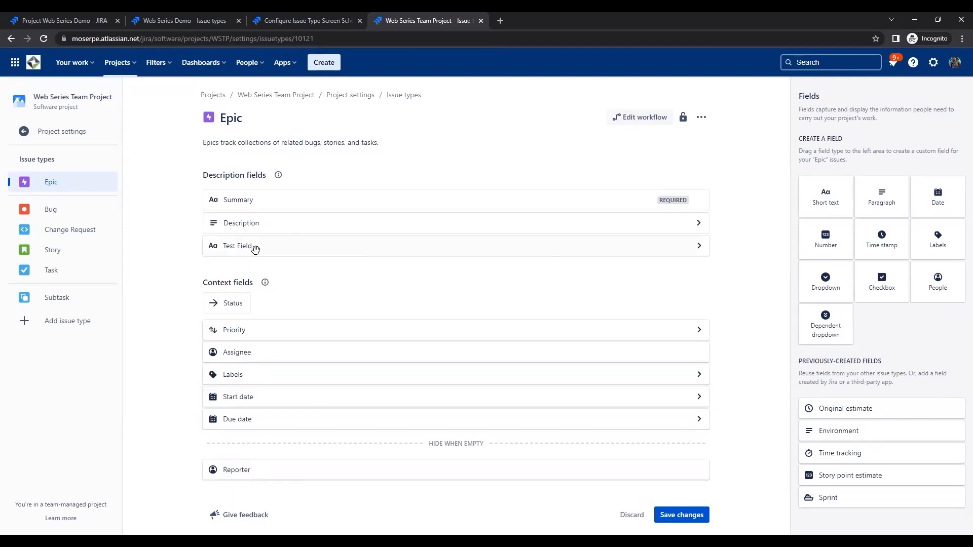
drag(254, 247, 859, 398)
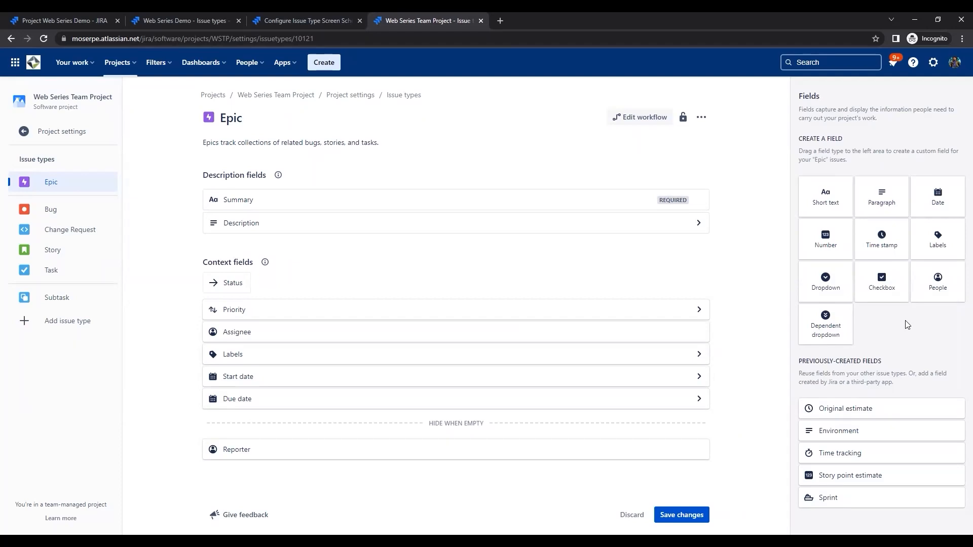
Stay on the Epic issue type and save its field changes before leaving the page
click(41, 211)
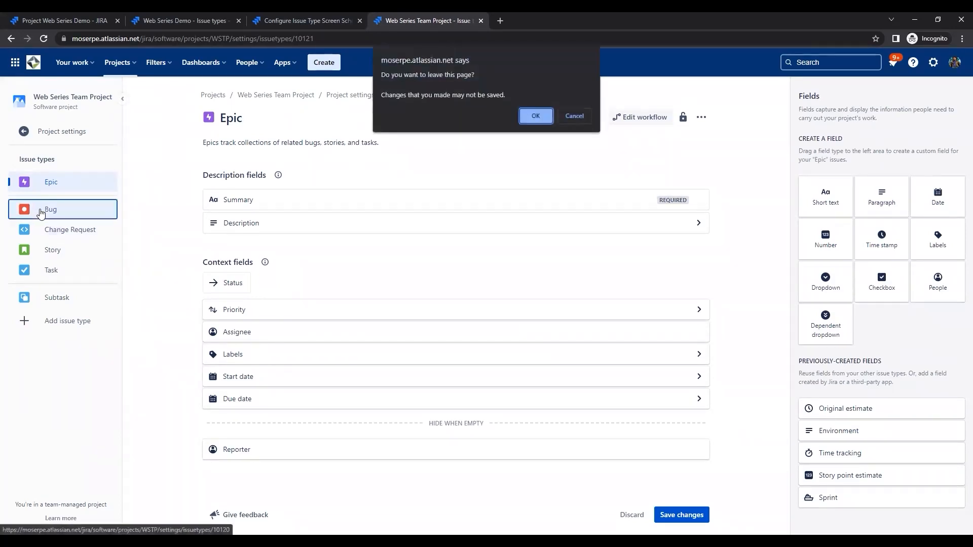
click(569, 114)
click(681, 515)
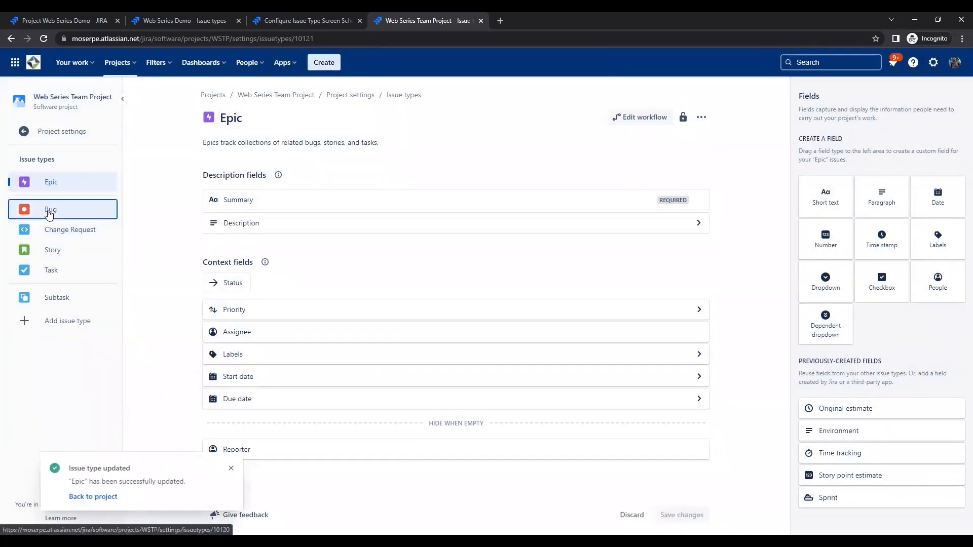
Review the field layouts of the team project's other issue types, from Bug to Subtask, and return to the Web Series Demo issue layout
click(49, 212)
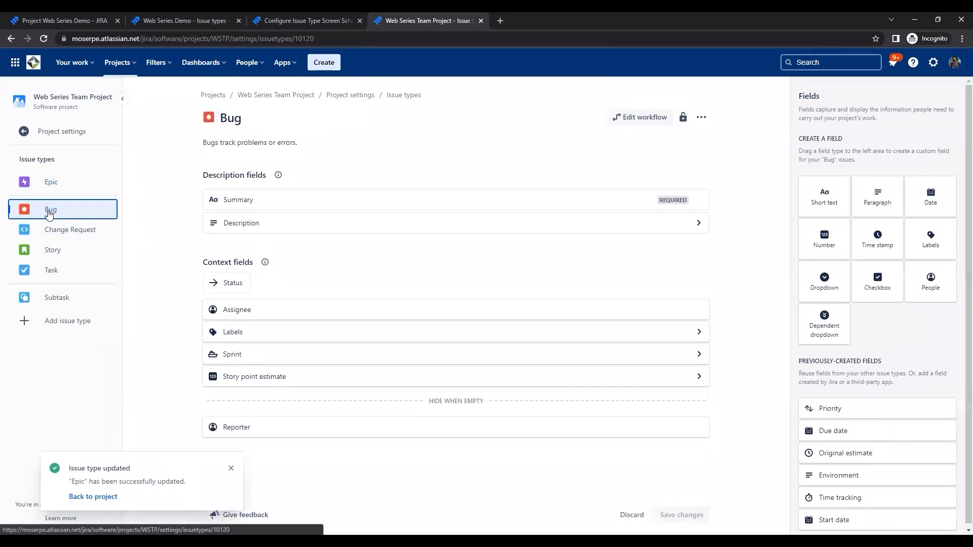
click(53, 231)
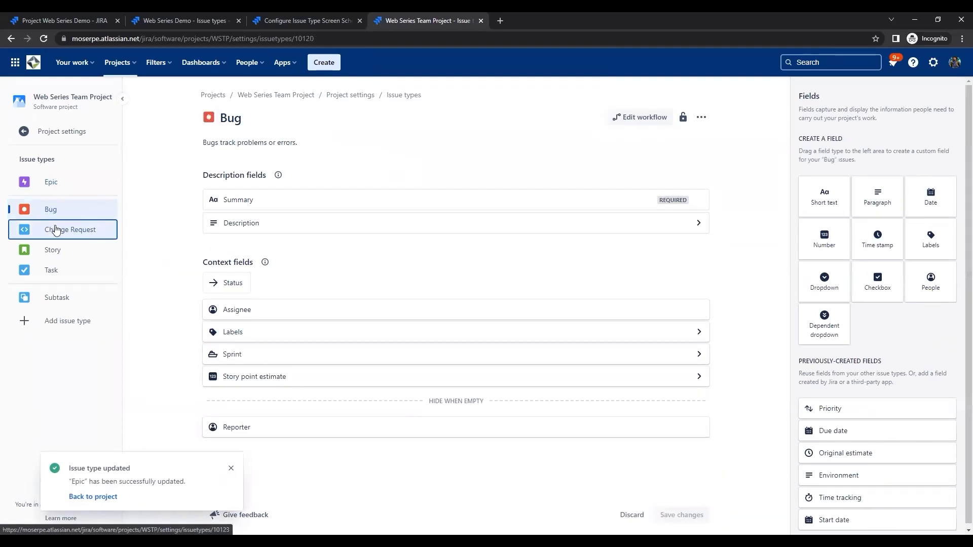
click(55, 255)
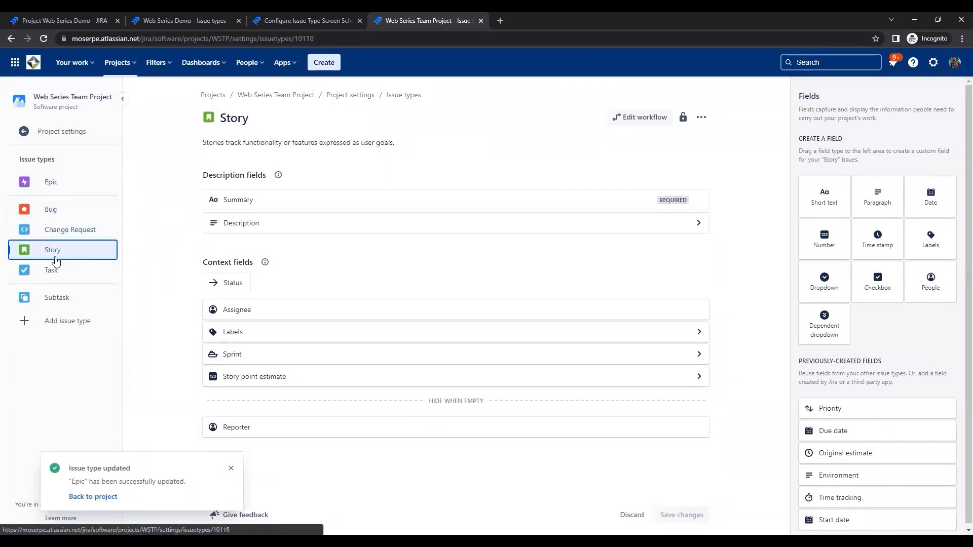
click(52, 272)
click(57, 298)
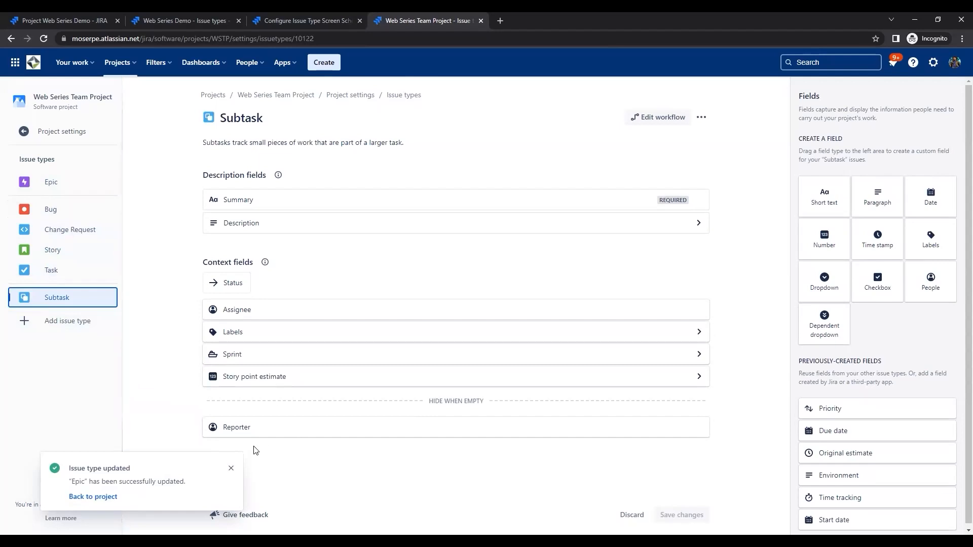
click(171, 16)
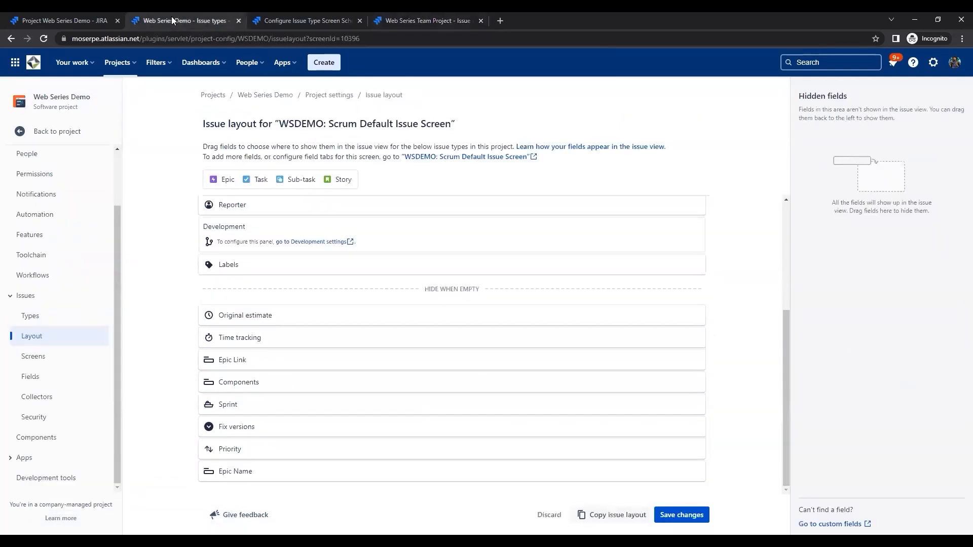